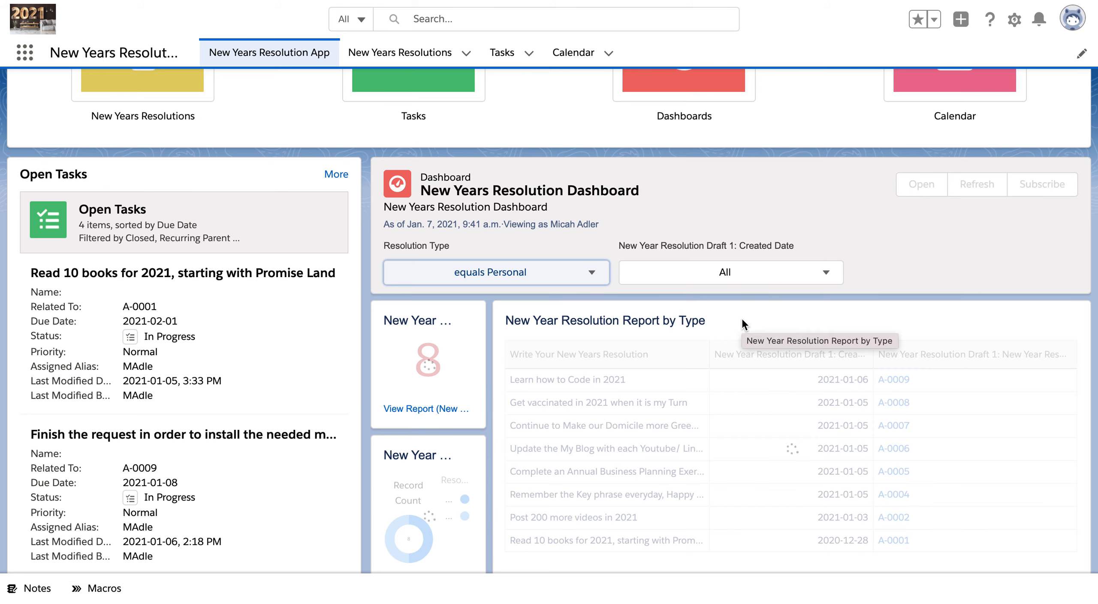
Filter the New Years Resolution Dashboard on the app home page to the Business resolution type
click(591, 276)
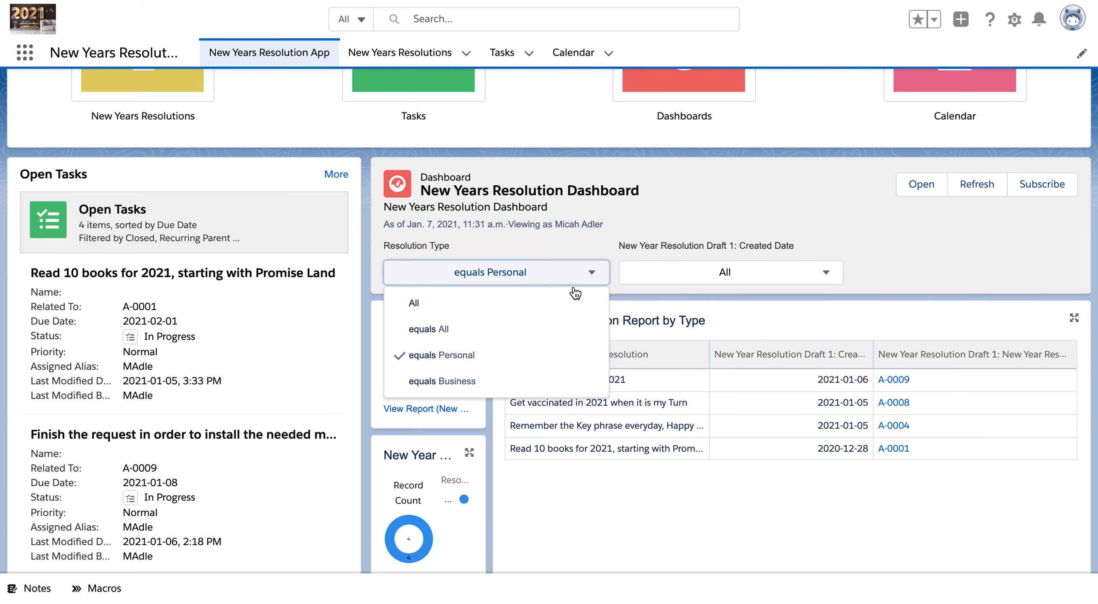
click(509, 383)
scroll(871, 266, up, 4)
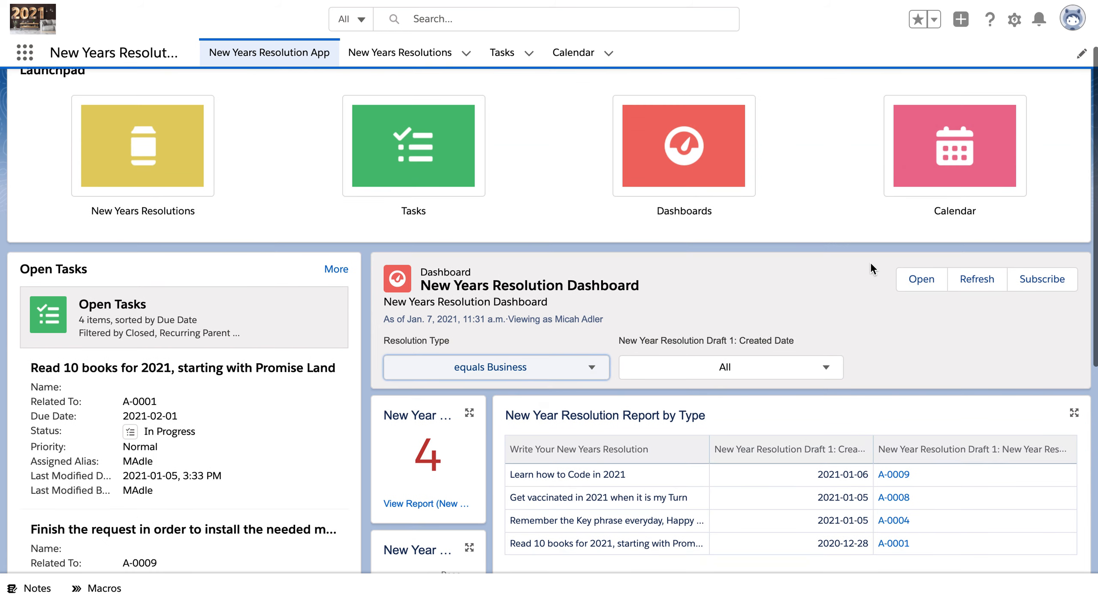
Go to Setup, find "app builder" and open the Lightning App Builder page list
click(1015, 19)
click(945, 68)
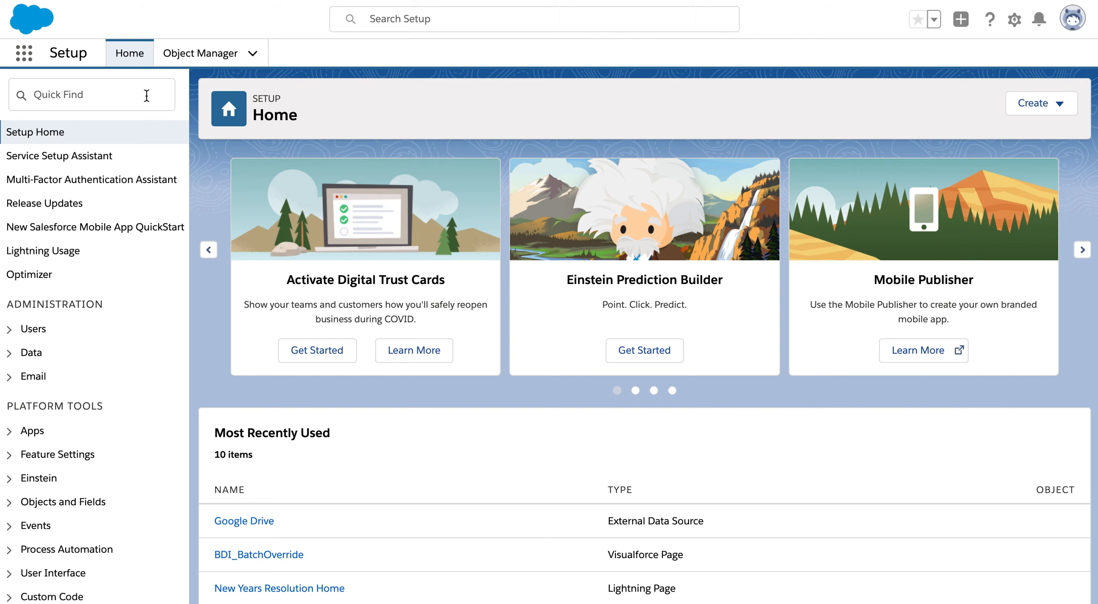
click(146, 95)
text(app )
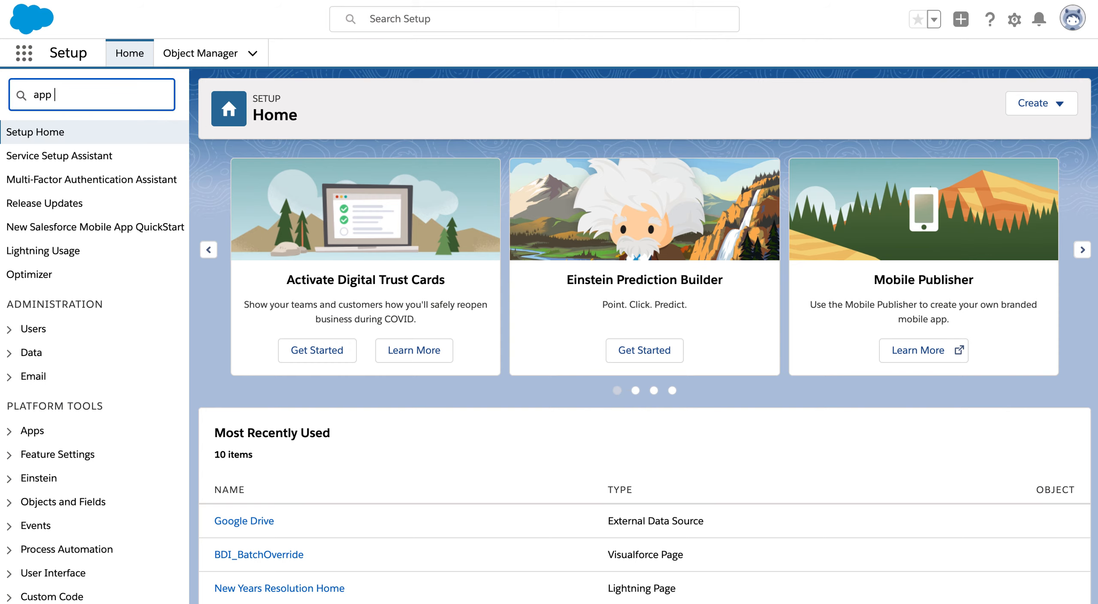
text(builder)
click(92, 157)
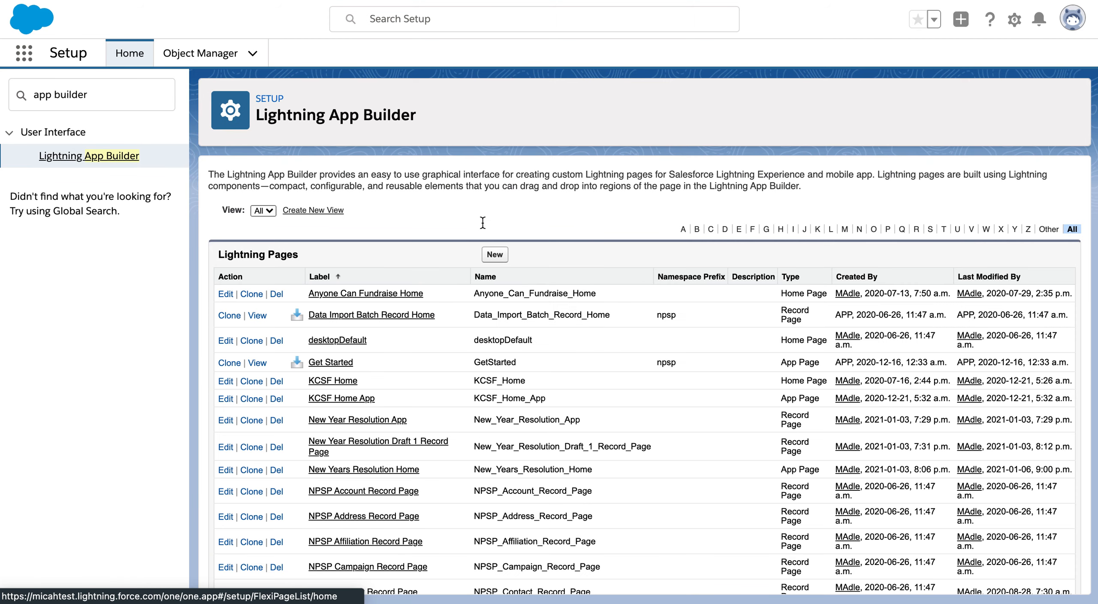
Create a new Lightning App Page labelled "test" with the Header and Left Sidebar template, dismissing the introductory hint
click(496, 256)
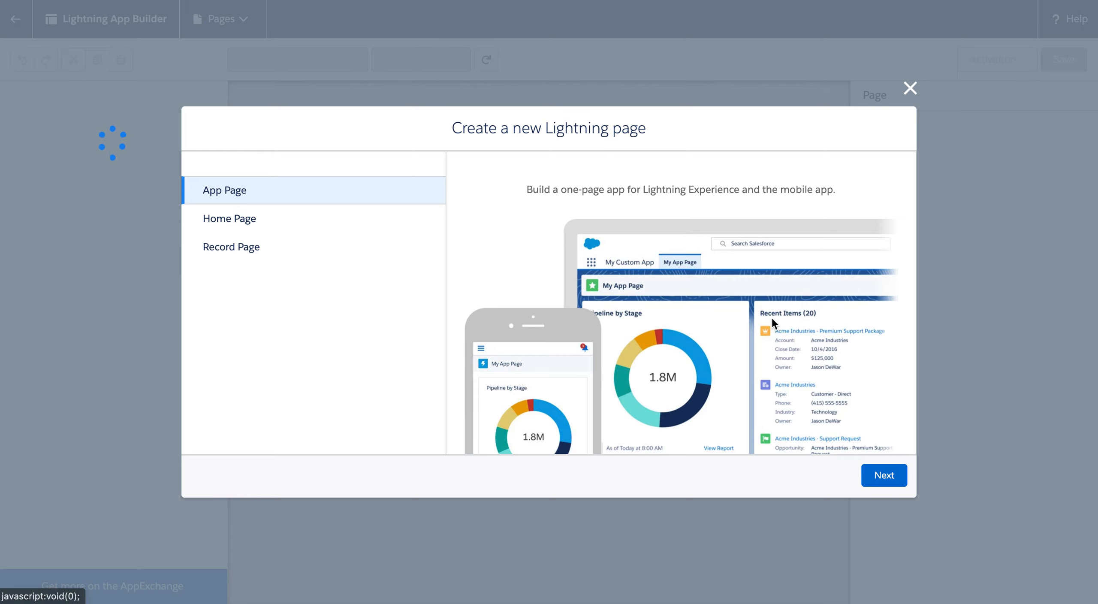
click(885, 475)
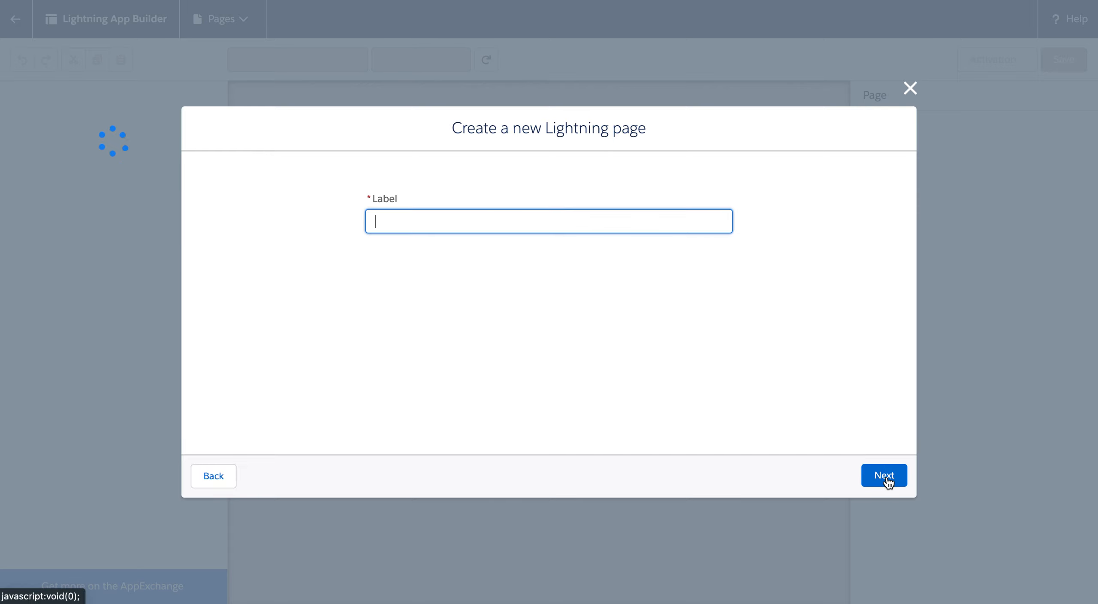
text(test)
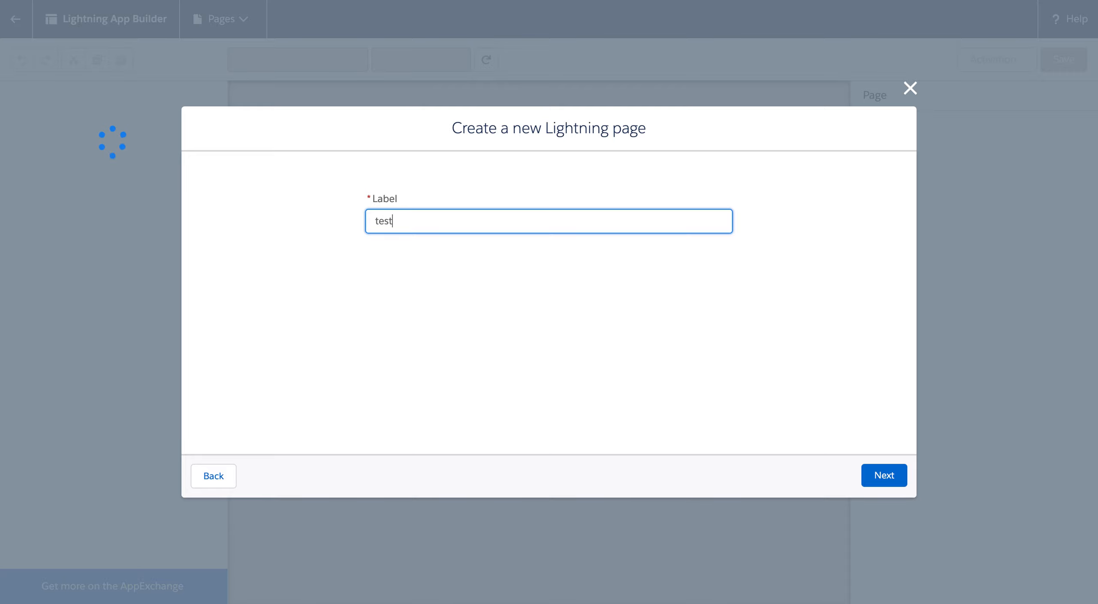
click(883, 474)
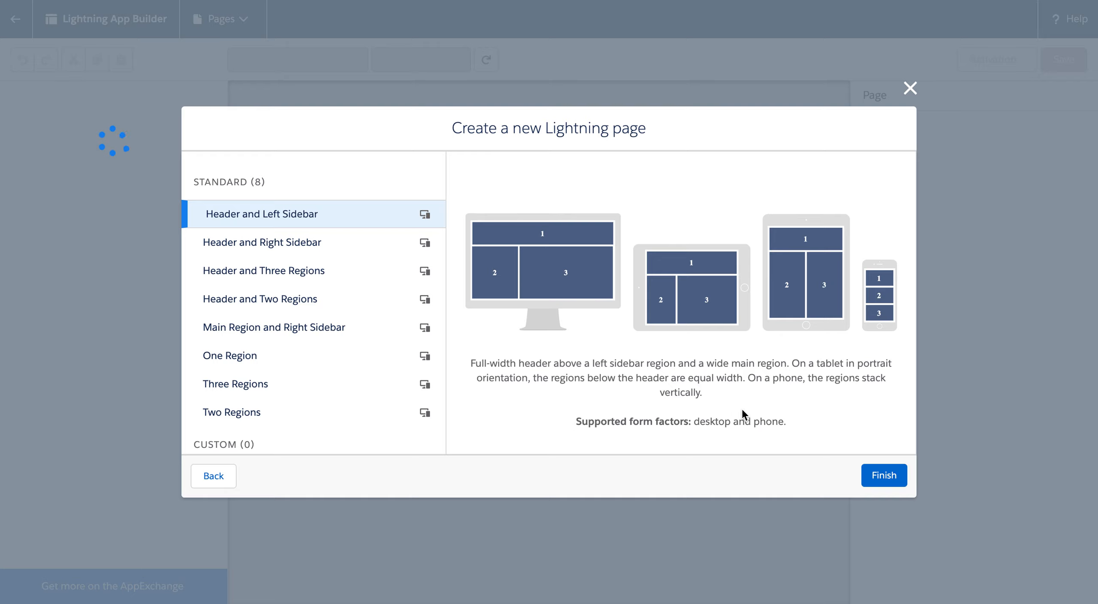
click(886, 476)
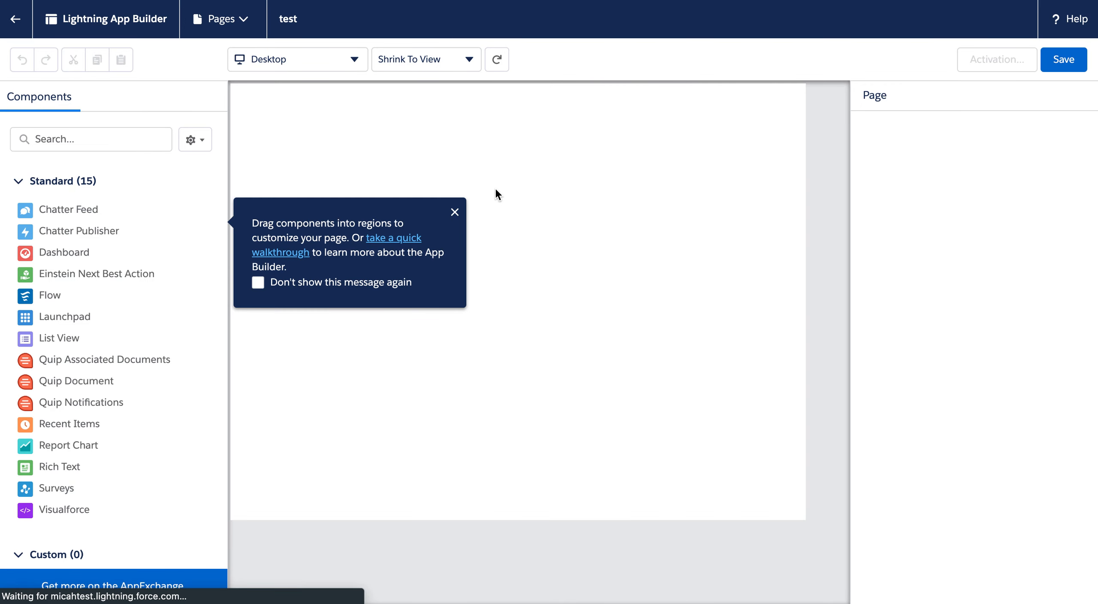
click(455, 214)
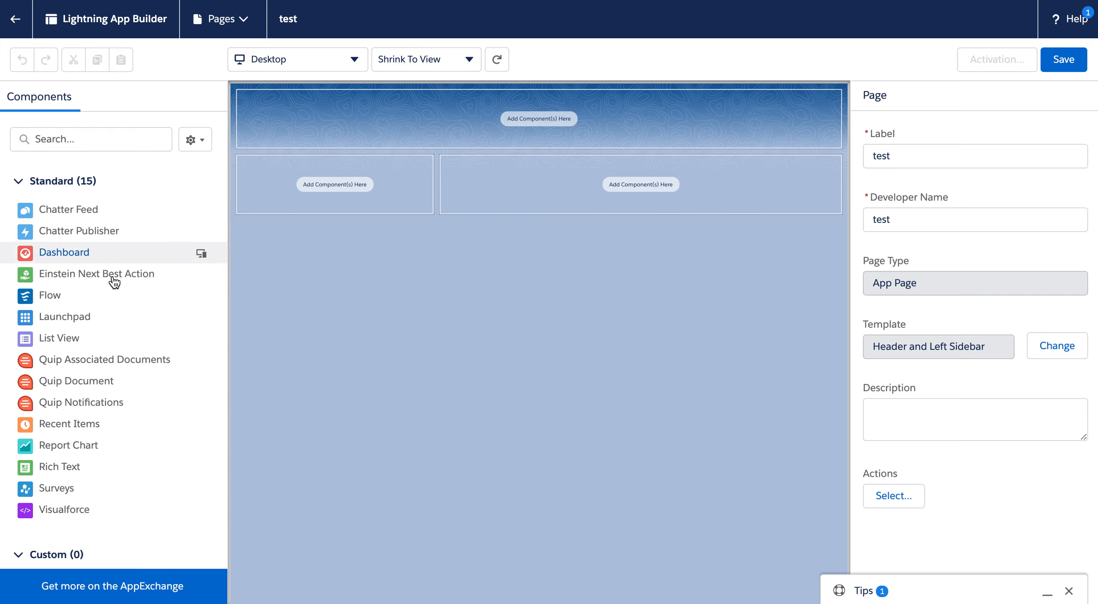
Fill the page layout with a Launchpad in the header, a List View in the sidebar and a Dashboard in the main region
drag(81, 317, 516, 124)
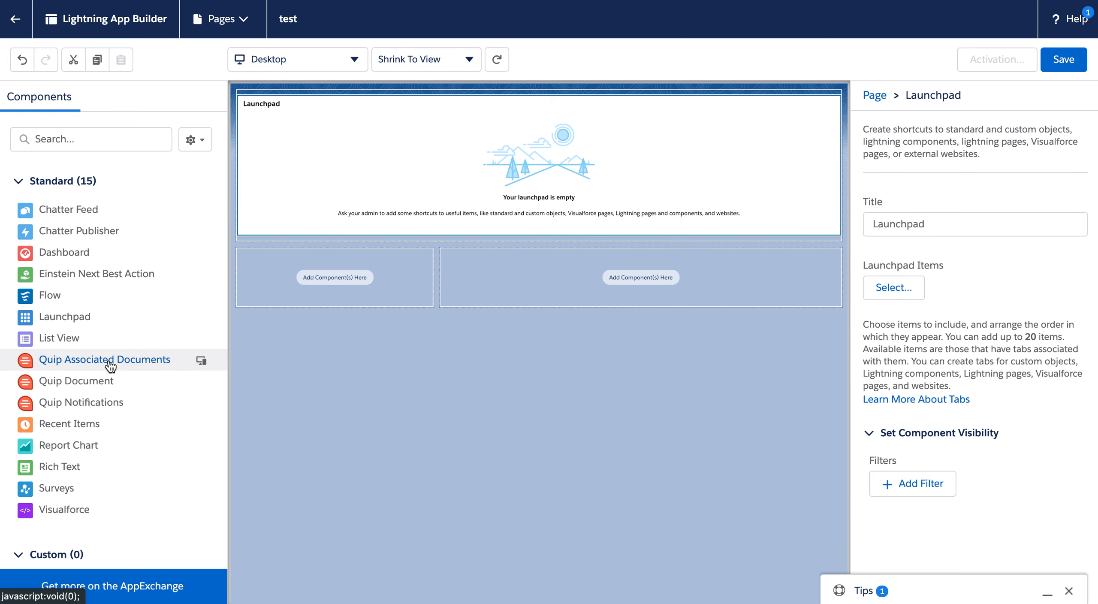
scroll(111, 363, down, 1)
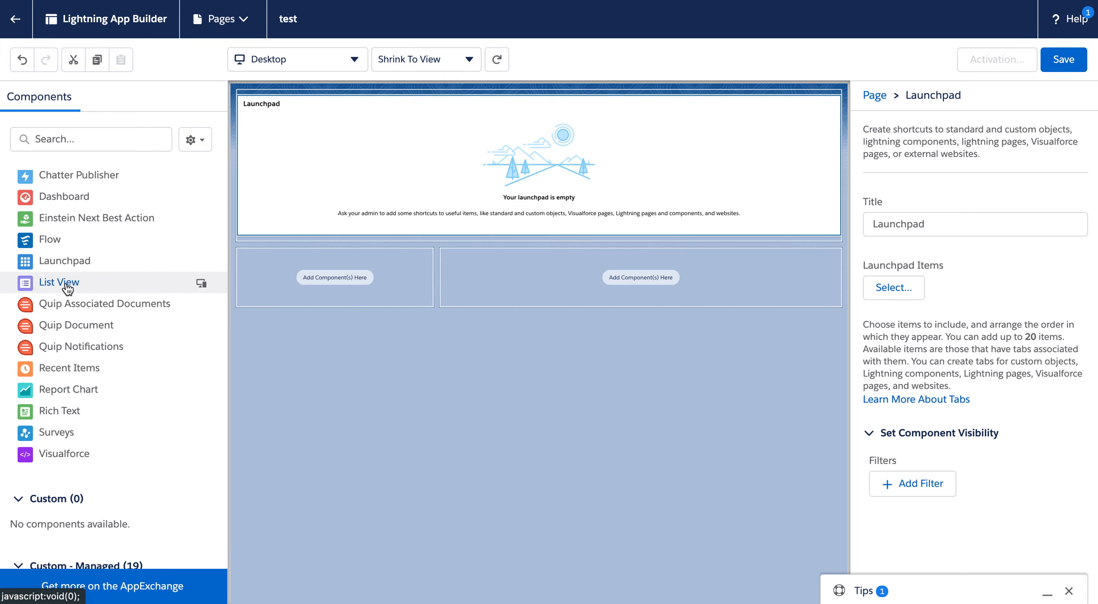
drag(139, 283, 319, 285)
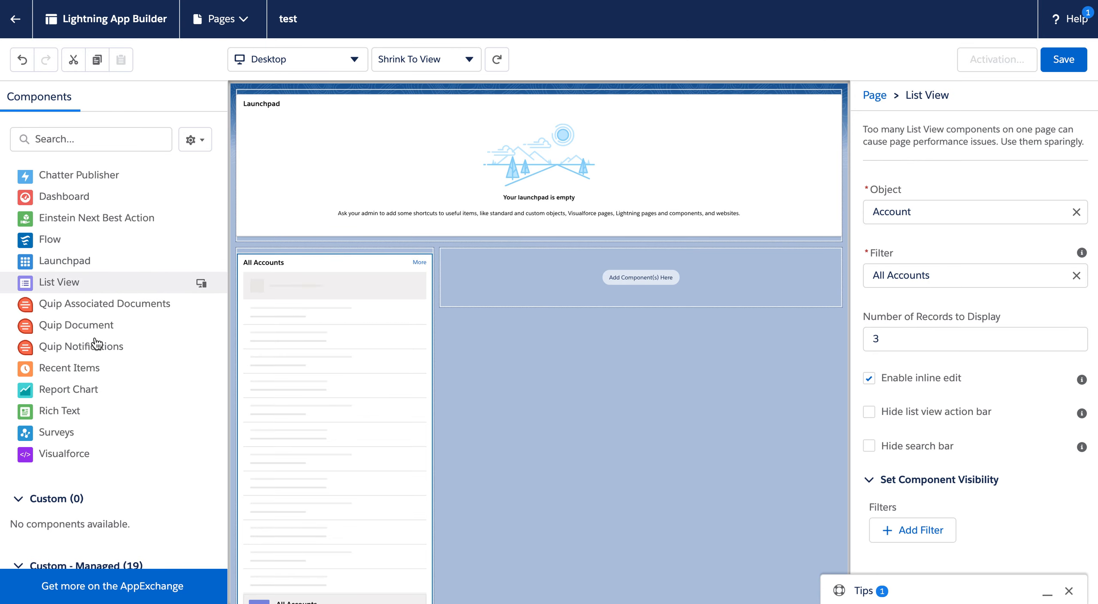
drag(103, 198, 559, 283)
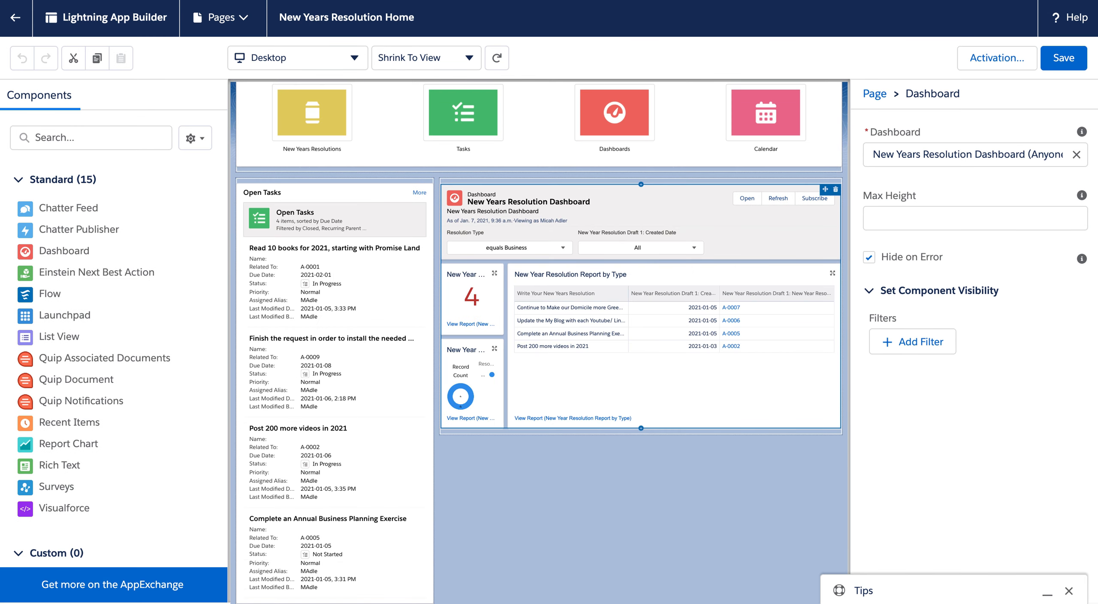
Try moving Accounts in the Launchpad item selection of the New Years Resolution Home page
scroll(597, 205, up, 2)
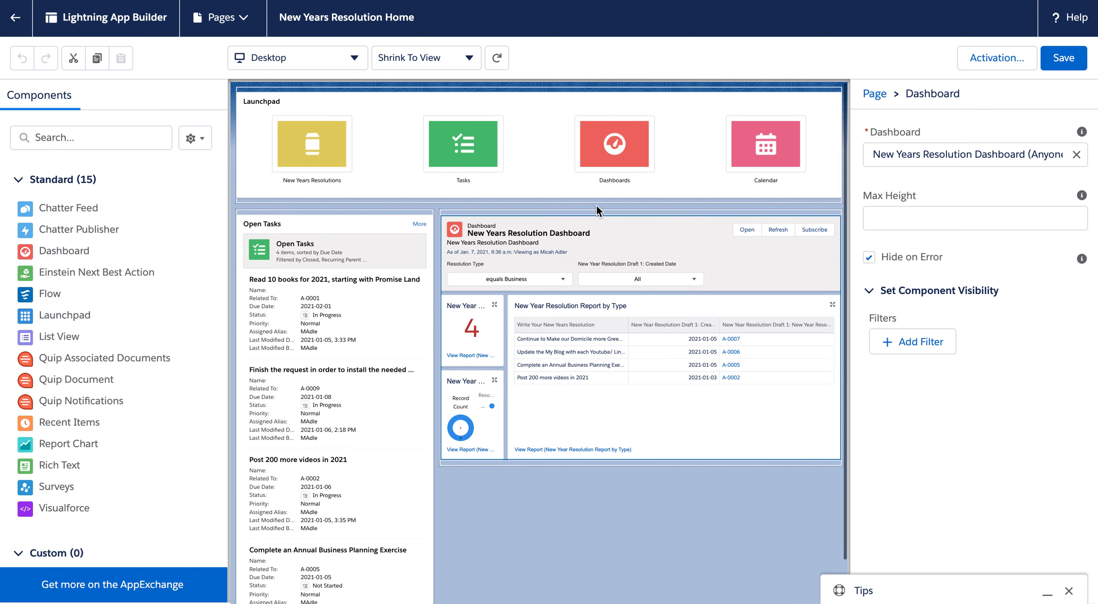
click(395, 137)
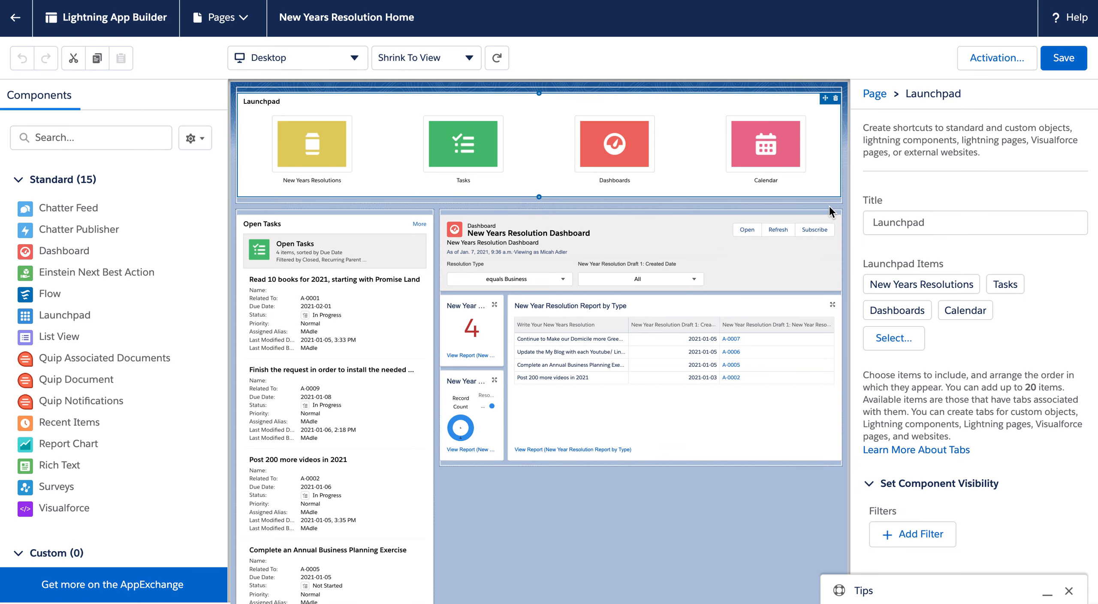
click(893, 342)
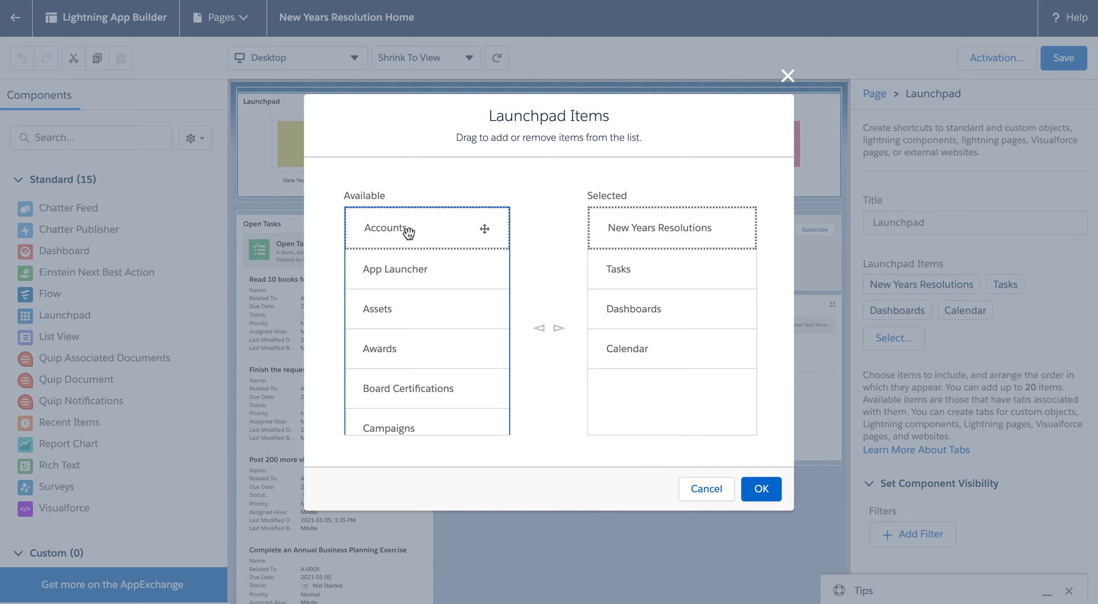
drag(412, 226, 433, 288)
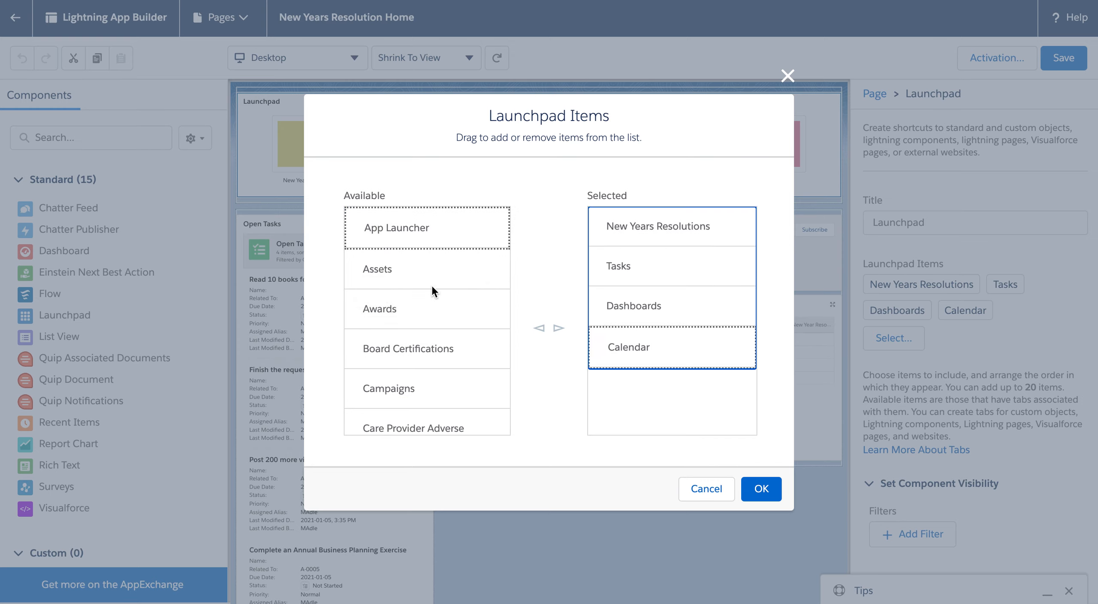
click(762, 490)
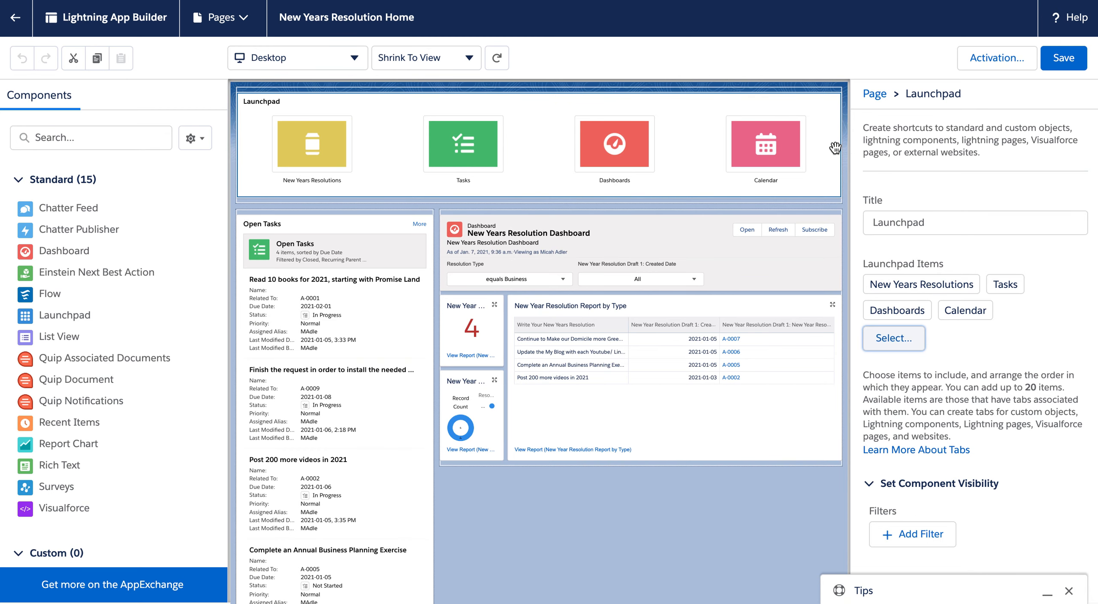
Inspect the settings of the Open Tasks list view and the New Years Resolution Dashboard component
click(335, 288)
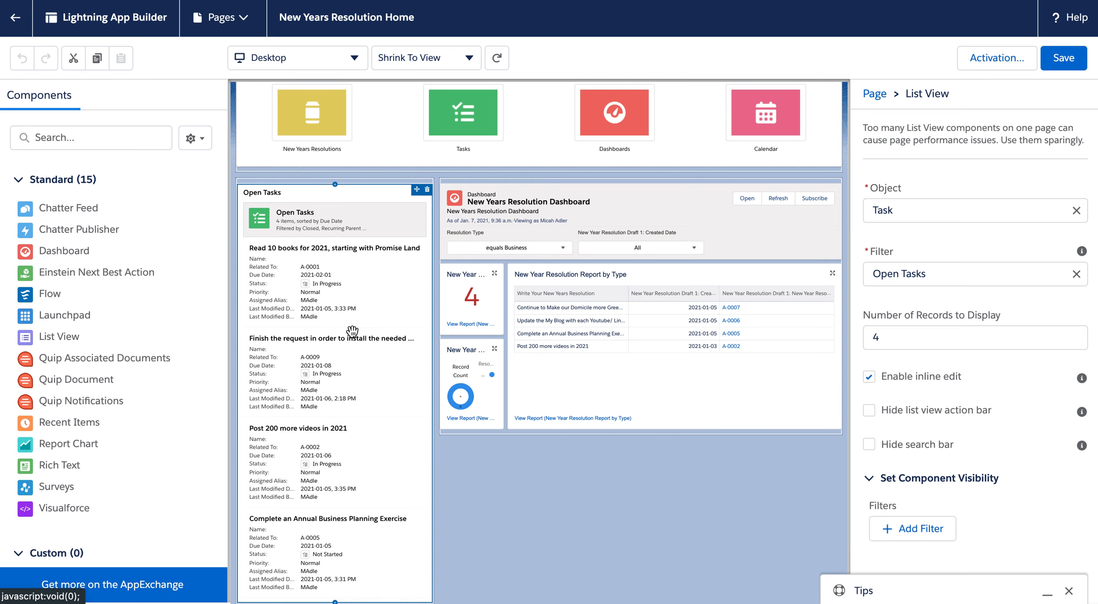
click(579, 241)
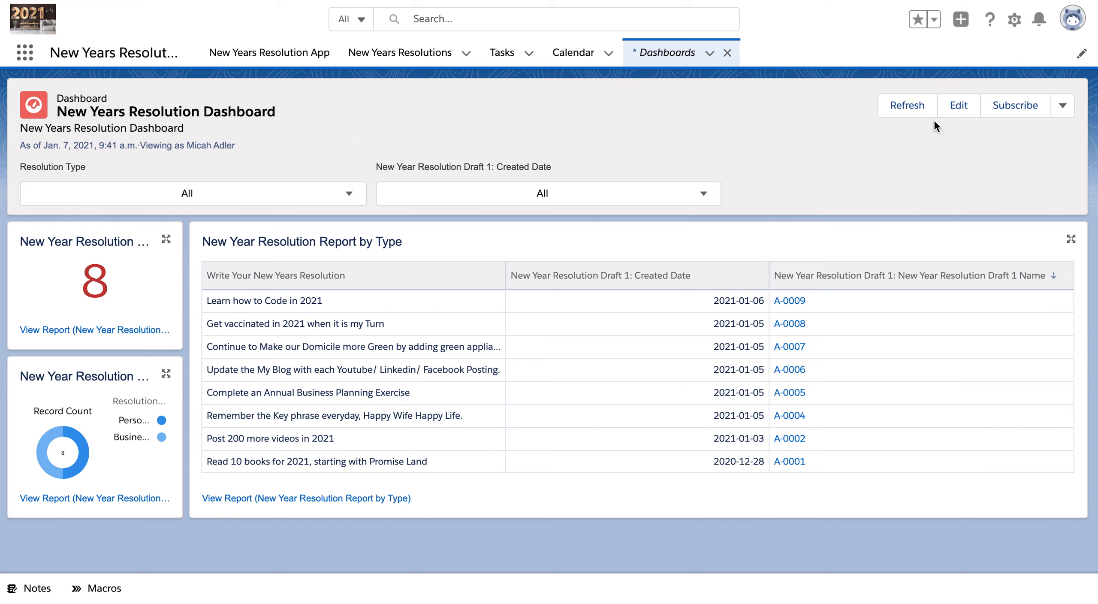
Open the dashboard for editing and preview New Year Resolution Report by Type as a donut, metric and table, discarding the new component
click(959, 106)
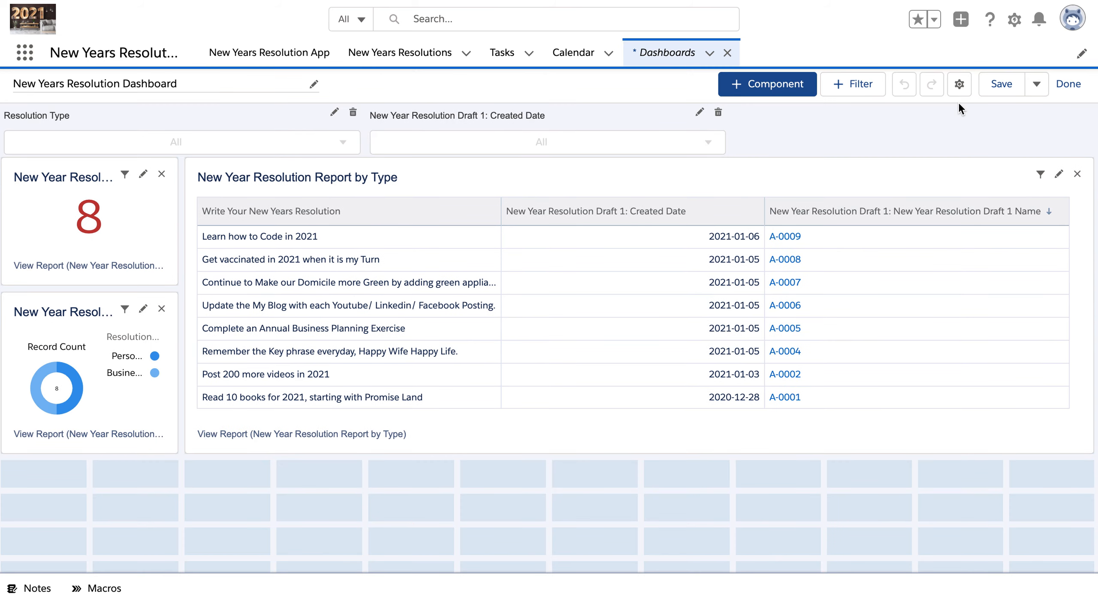
click(751, 88)
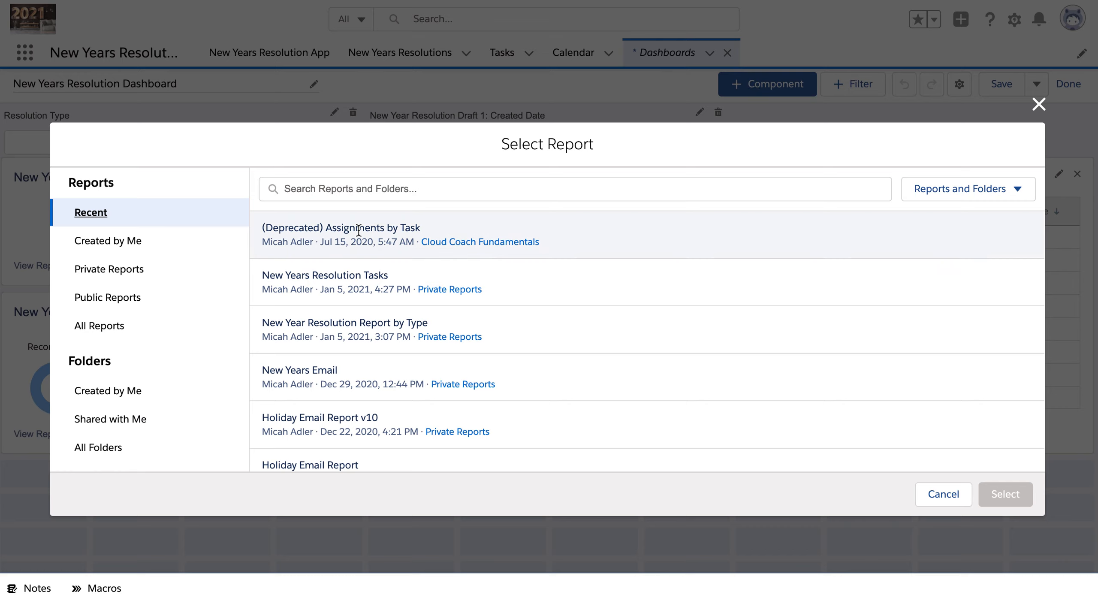
click(361, 327)
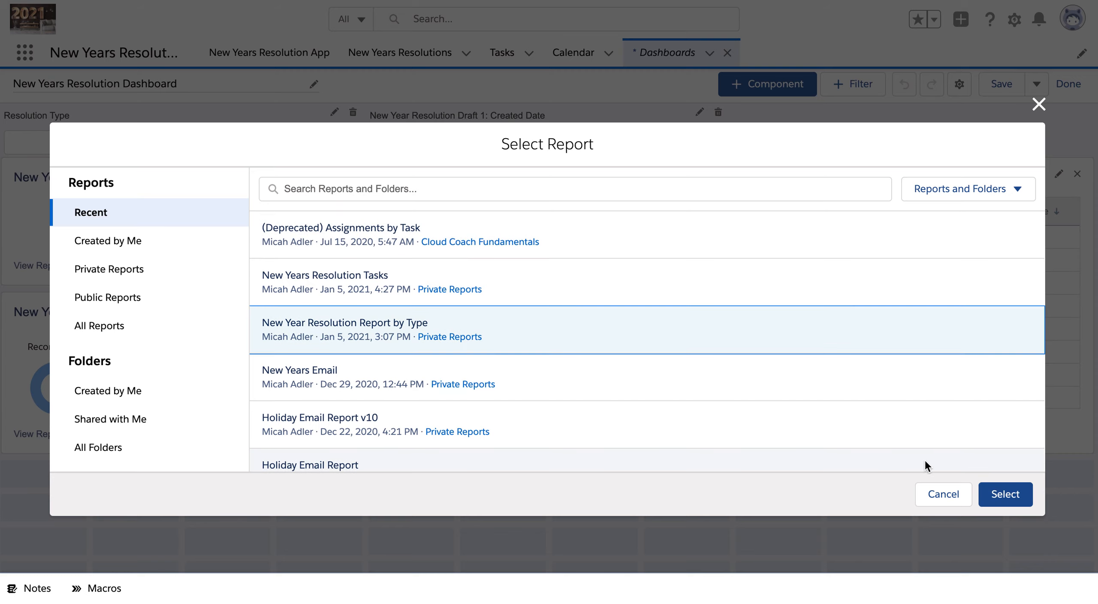
click(1007, 496)
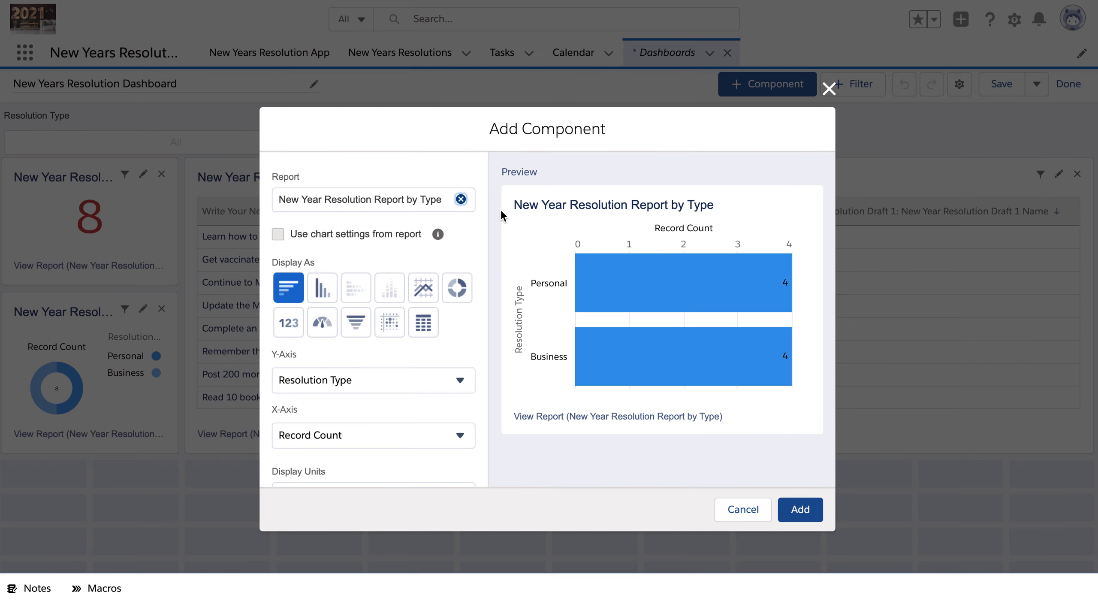
click(457, 288)
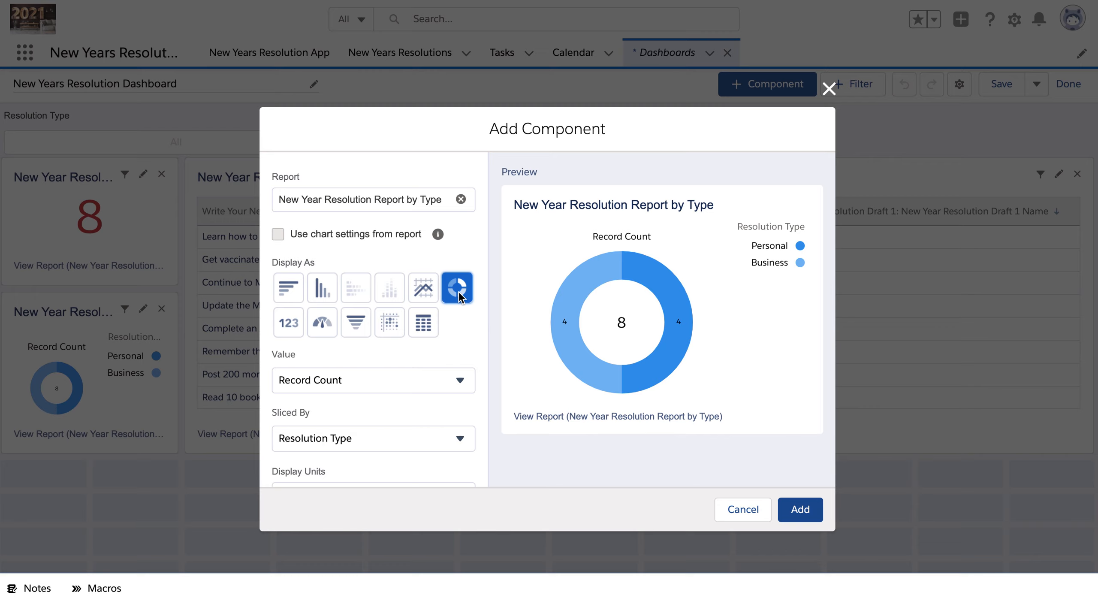
click(285, 321)
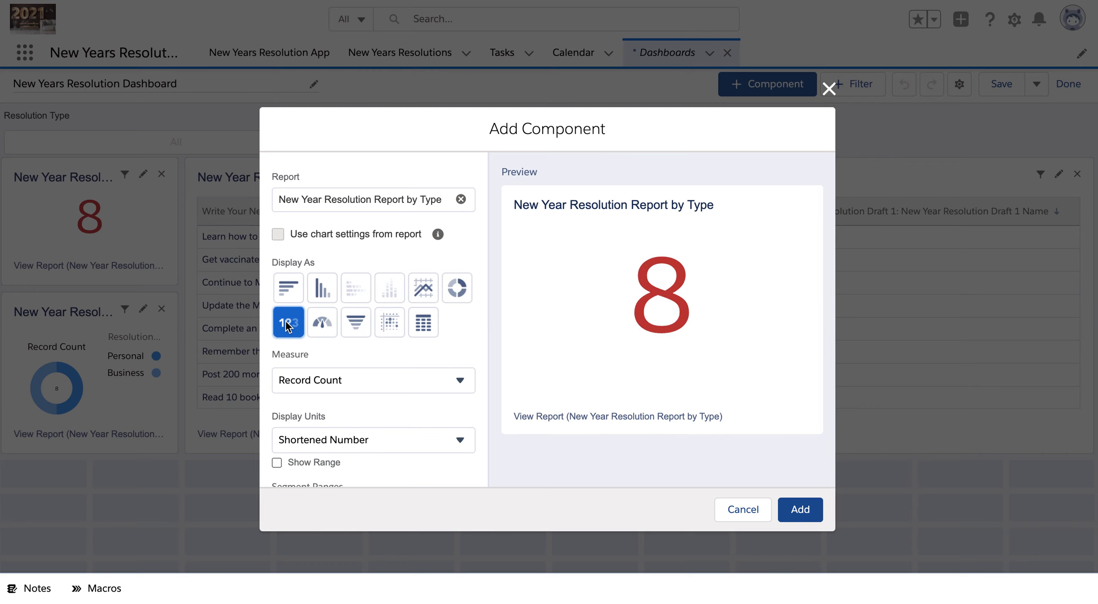
click(431, 324)
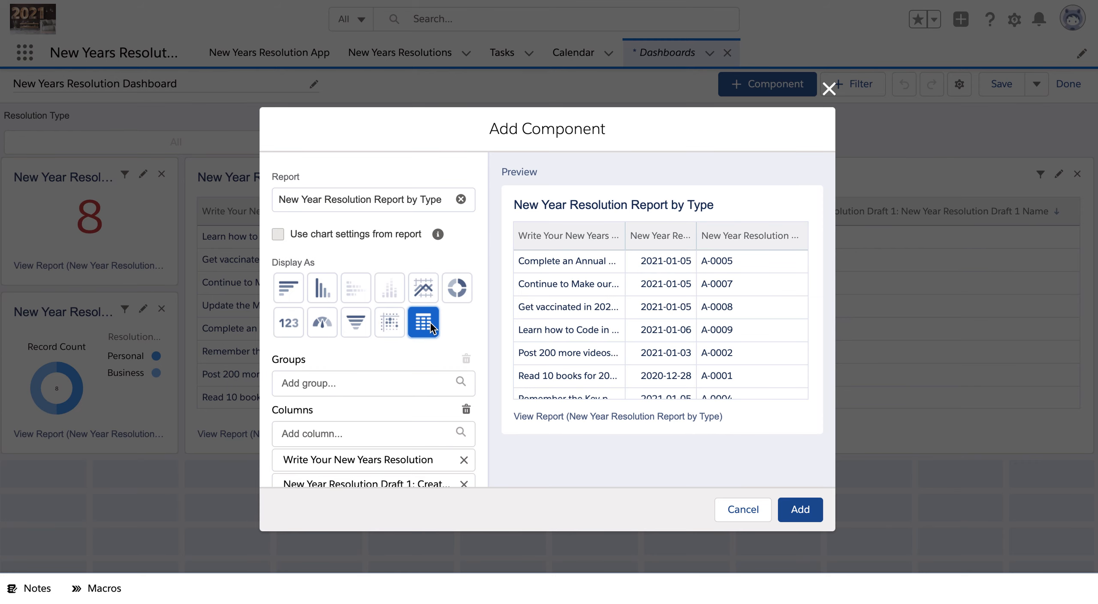
click(743, 511)
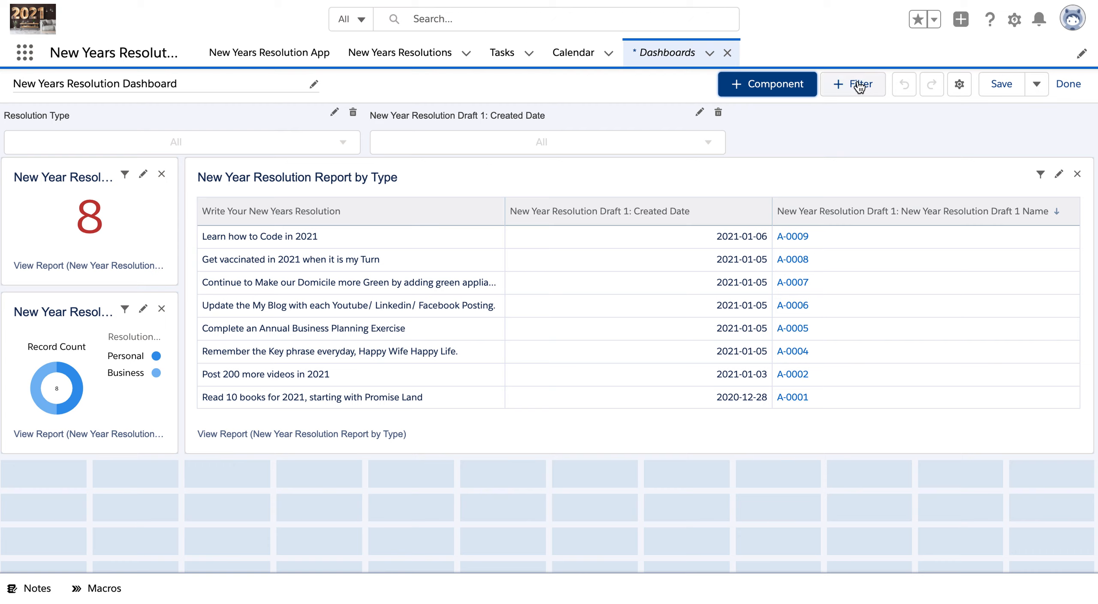
Try adding a new value to the Resolution Type dashboard filter and cancel the filter edit
click(330, 112)
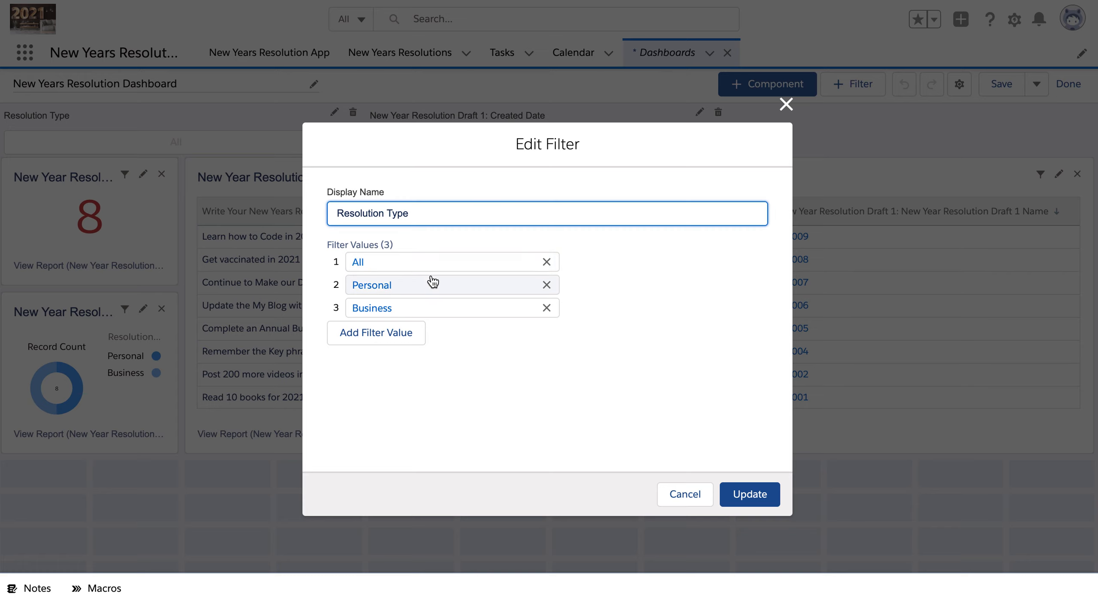
click(392, 333)
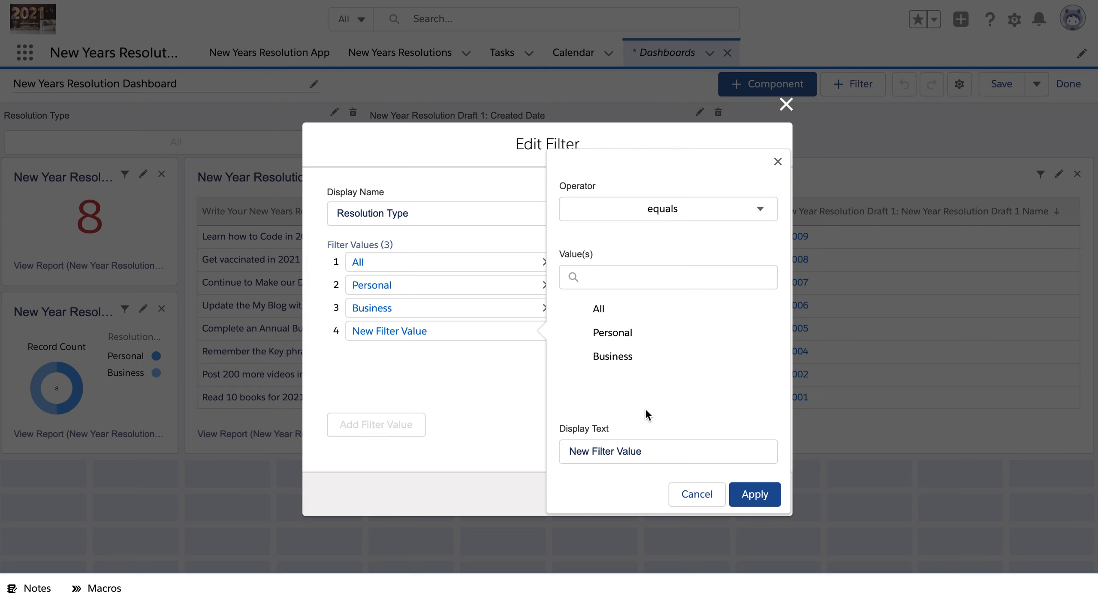
click(686, 494)
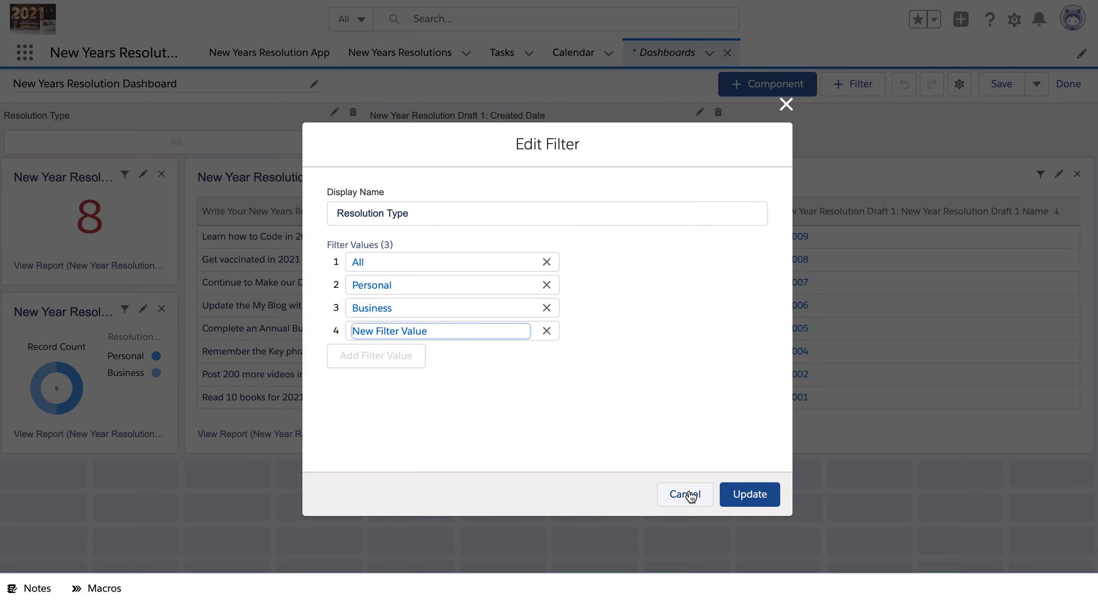
click(685, 495)
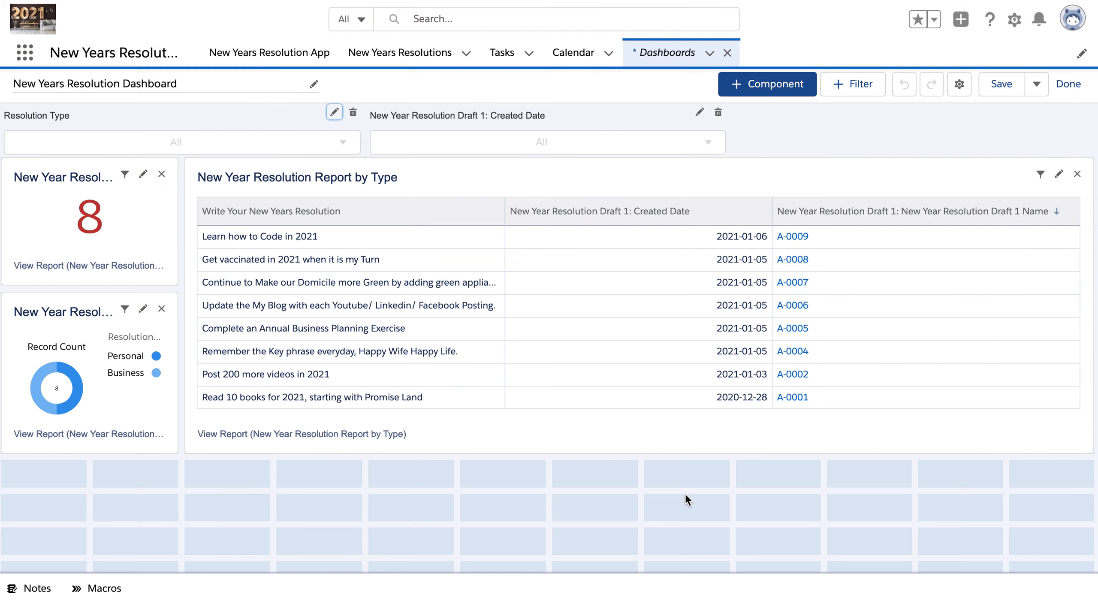
Save the New Years Resolution Dashboard
click(997, 85)
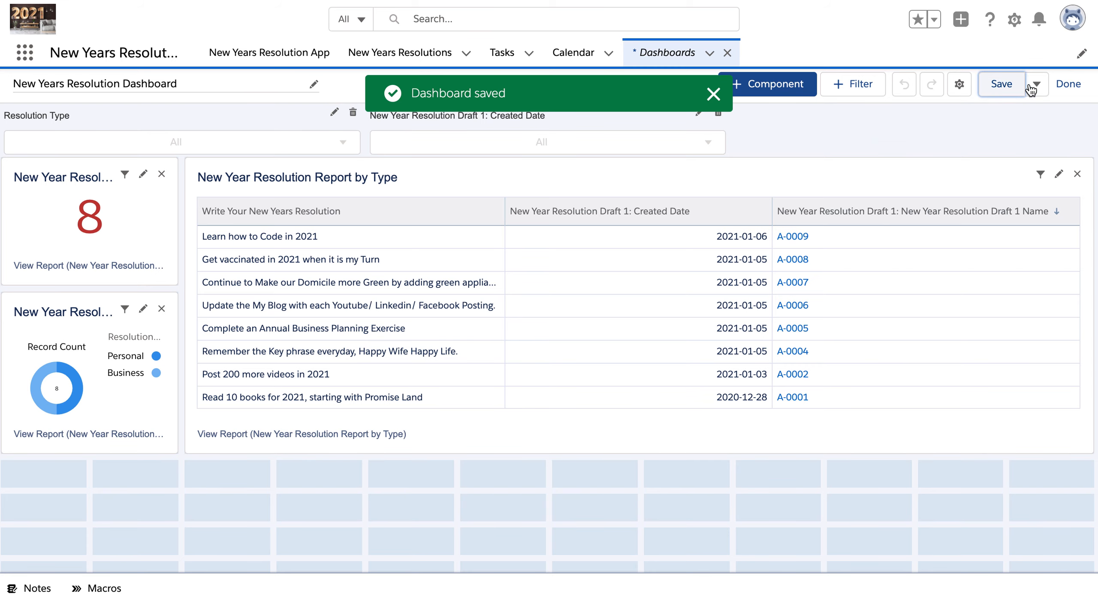
Finish editing the dashboard and filter it by Resolution Type equals Personal, followed by equals Business
click(1062, 89)
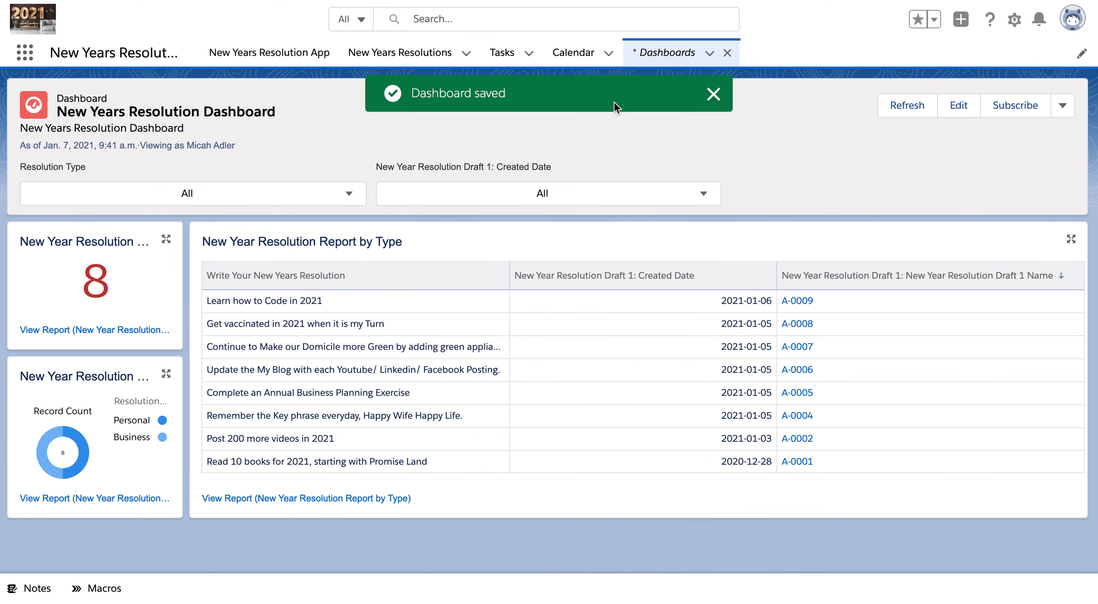
click(343, 193)
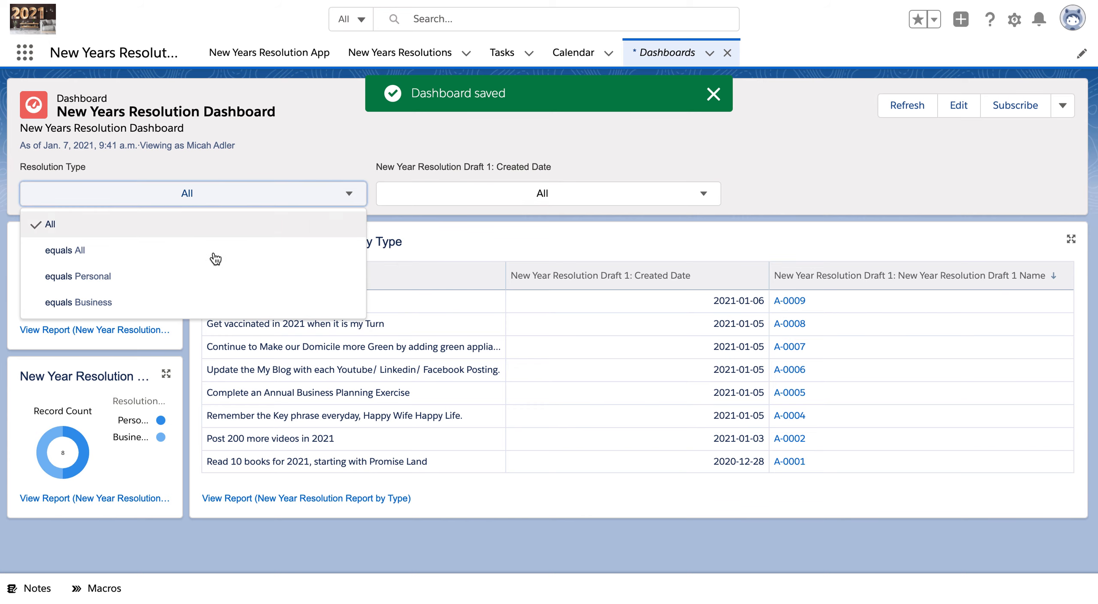
click(206, 275)
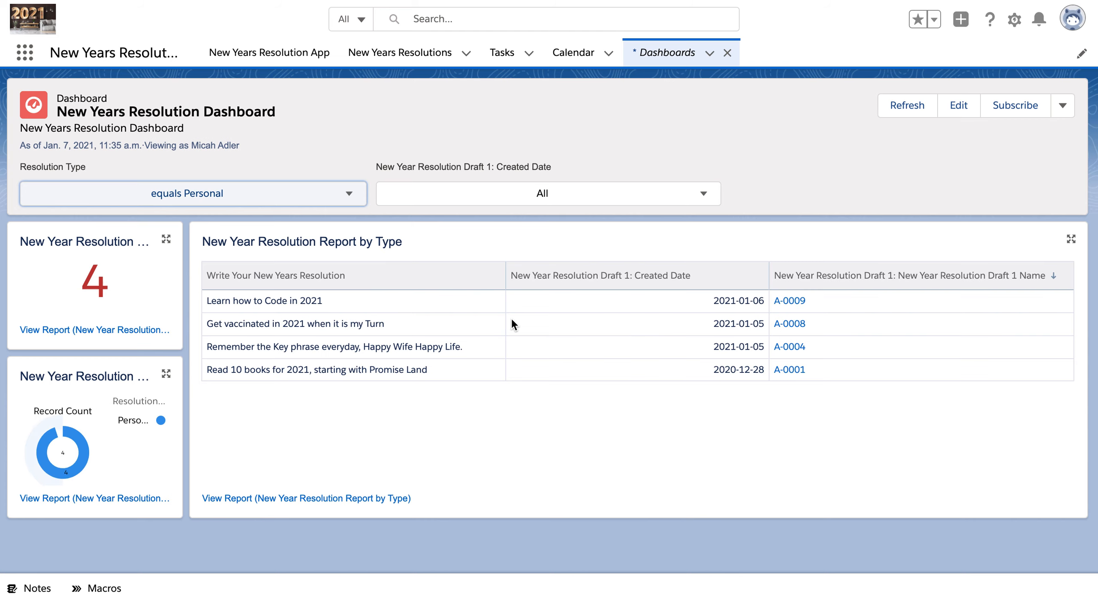
click(313, 205)
click(209, 305)
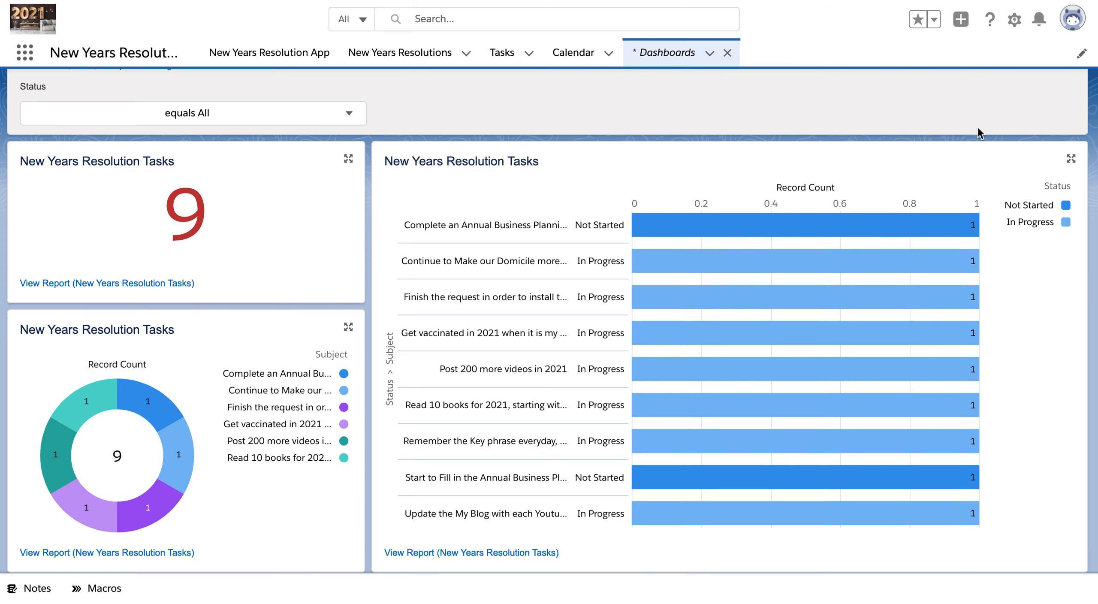
Open the New Year Resolution Task Tracking dashboard for editing and preview New Years Resolution Tasks as a metric, bar chart and donut, discarding the component
scroll(974, 134, up, 2)
click(963, 105)
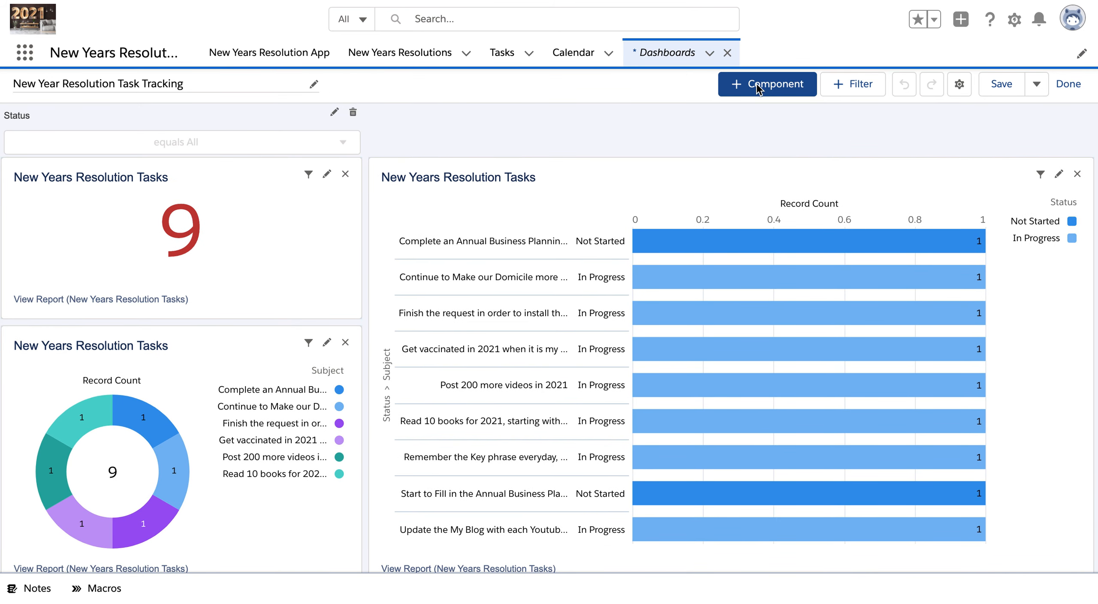
click(778, 84)
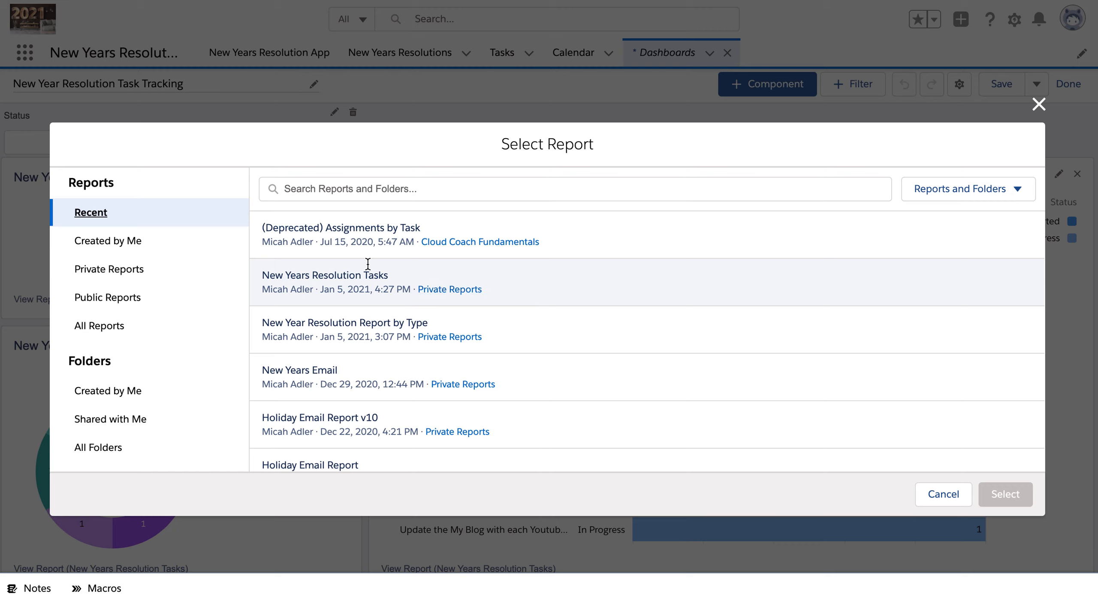
click(569, 277)
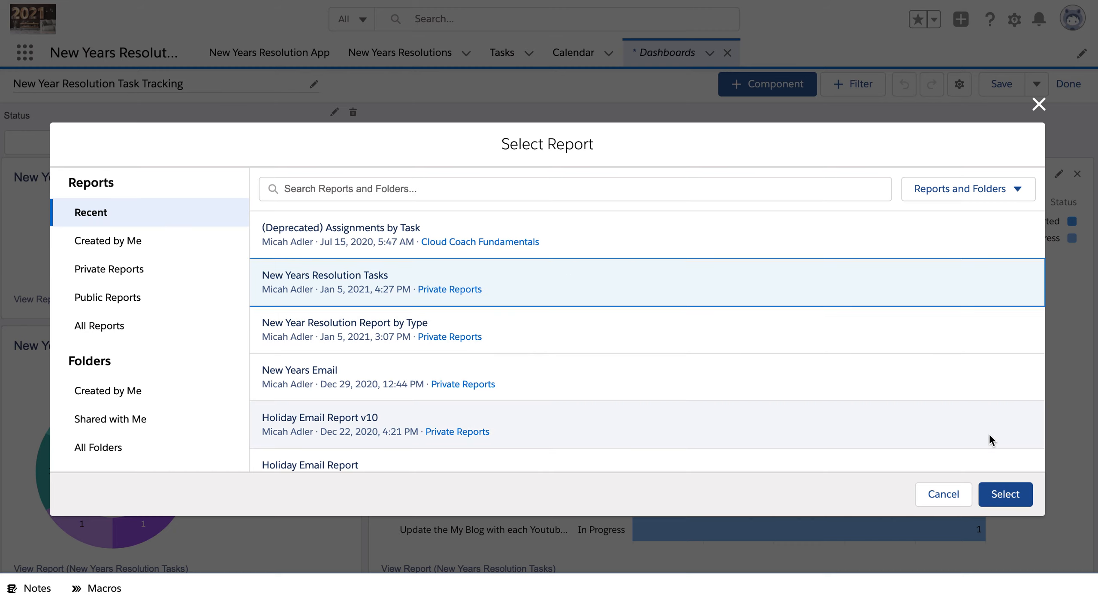
click(1002, 494)
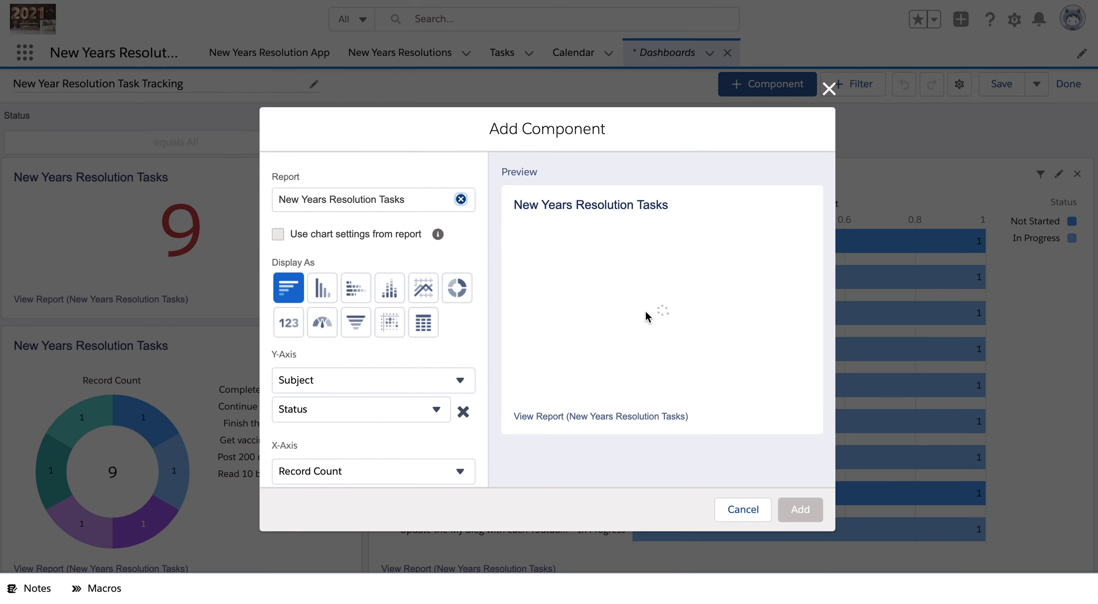
click(296, 320)
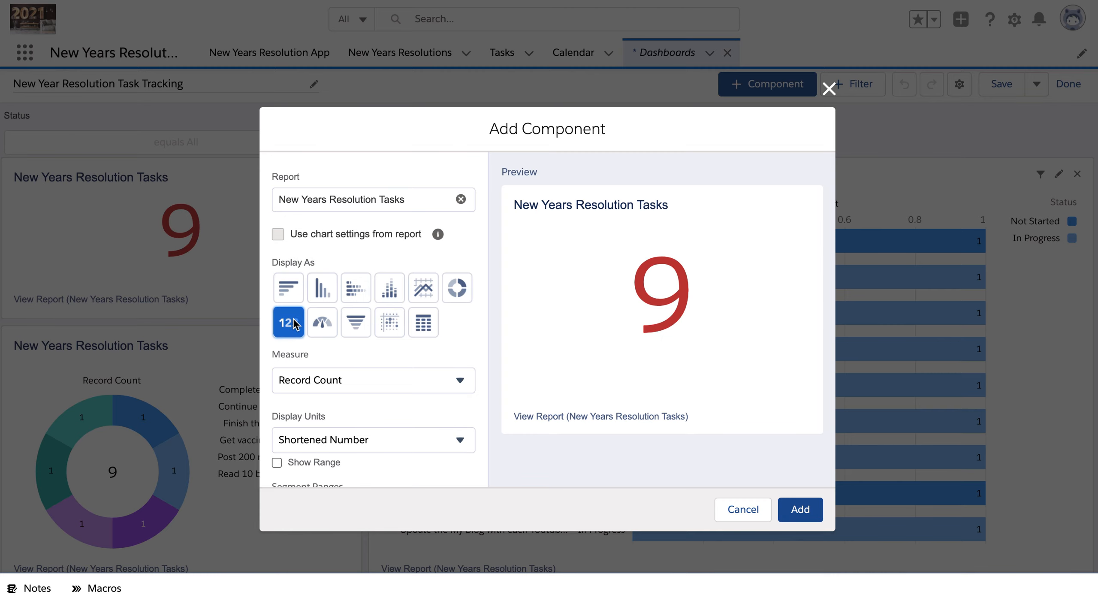
click(289, 294)
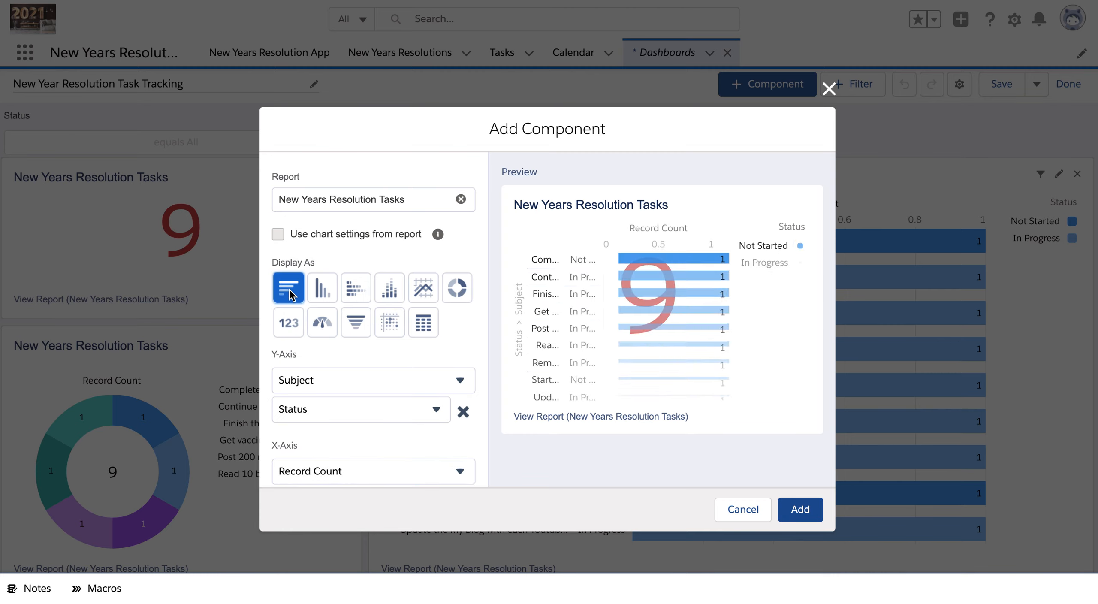
click(458, 291)
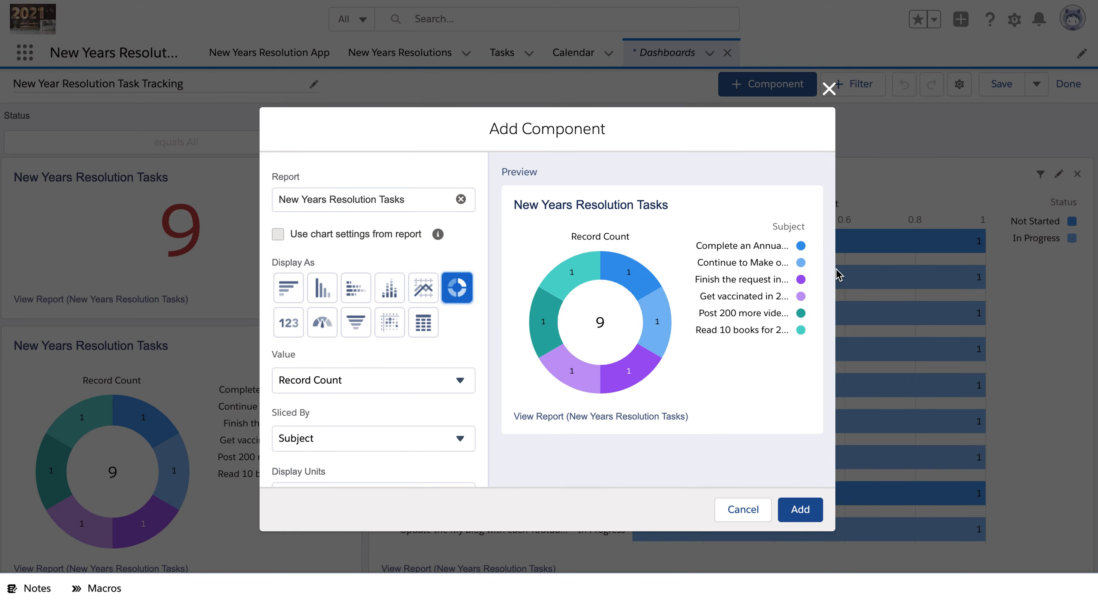
click(743, 509)
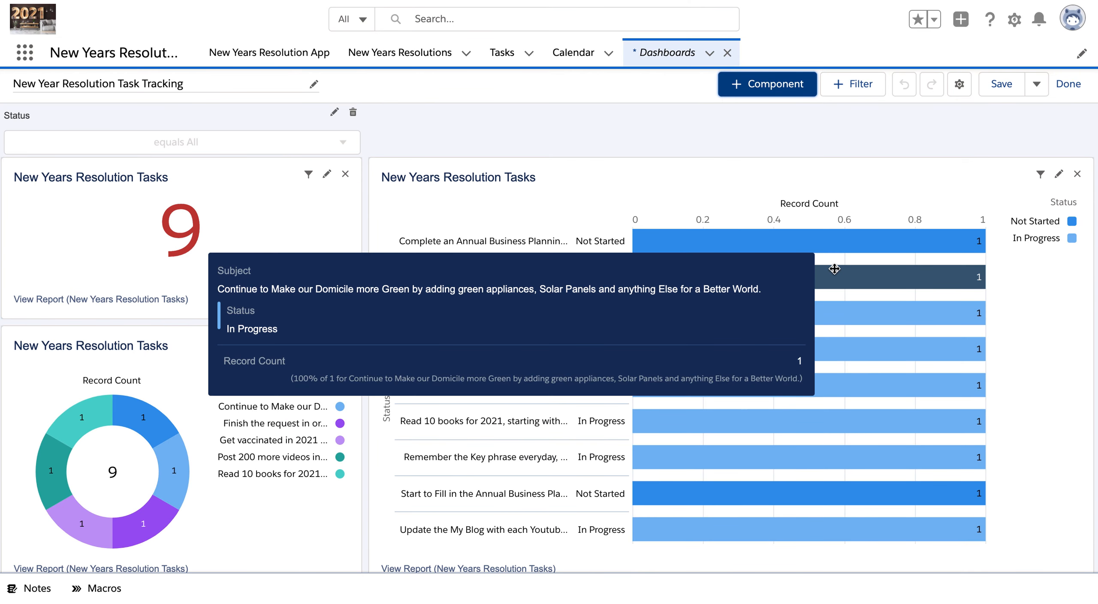
Save the New Year Resolution Task Tracking dashboard and finish editing it
click(1002, 84)
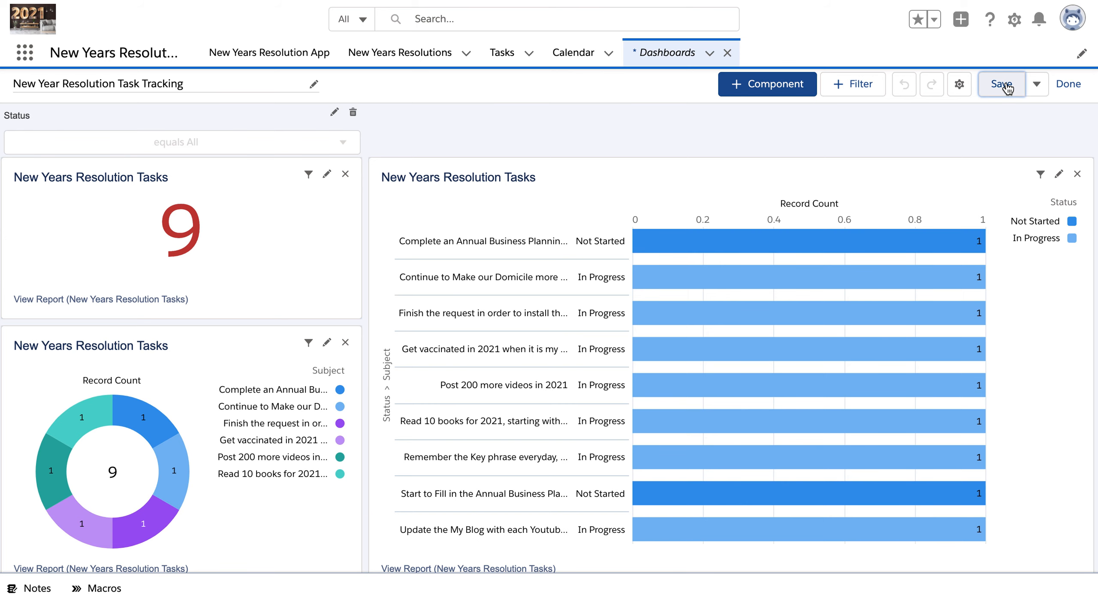
click(1068, 84)
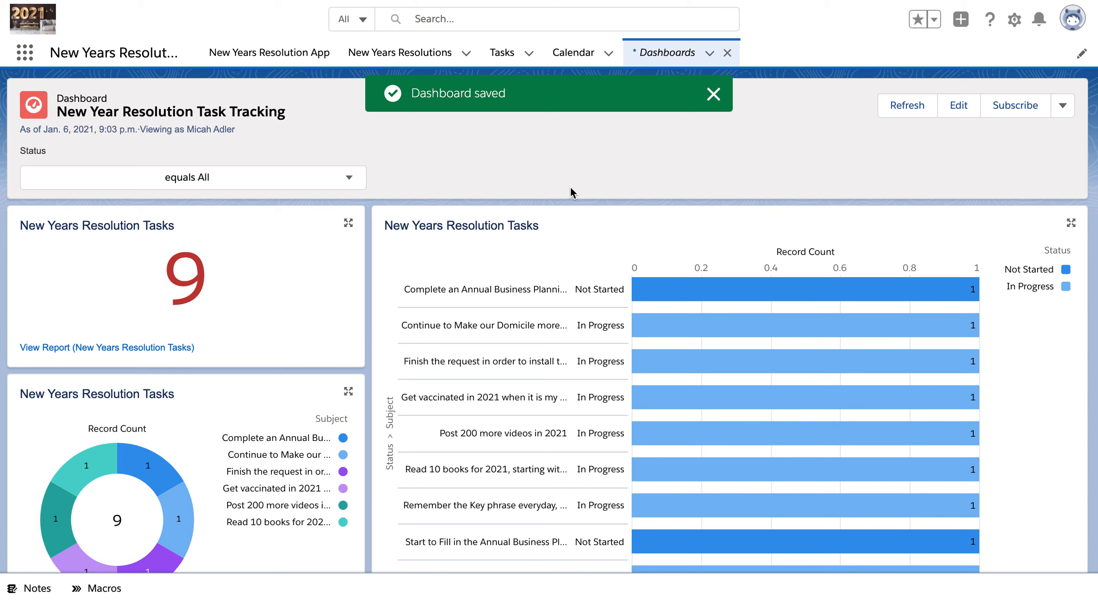
scroll(552, 274, down, 2)
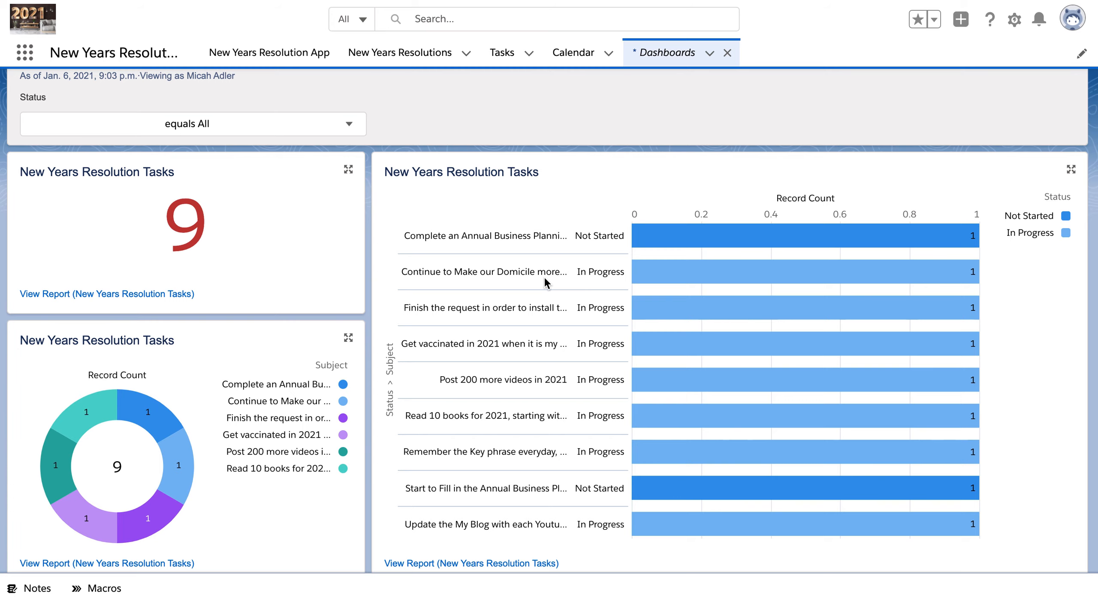
key(ctrl+Left)
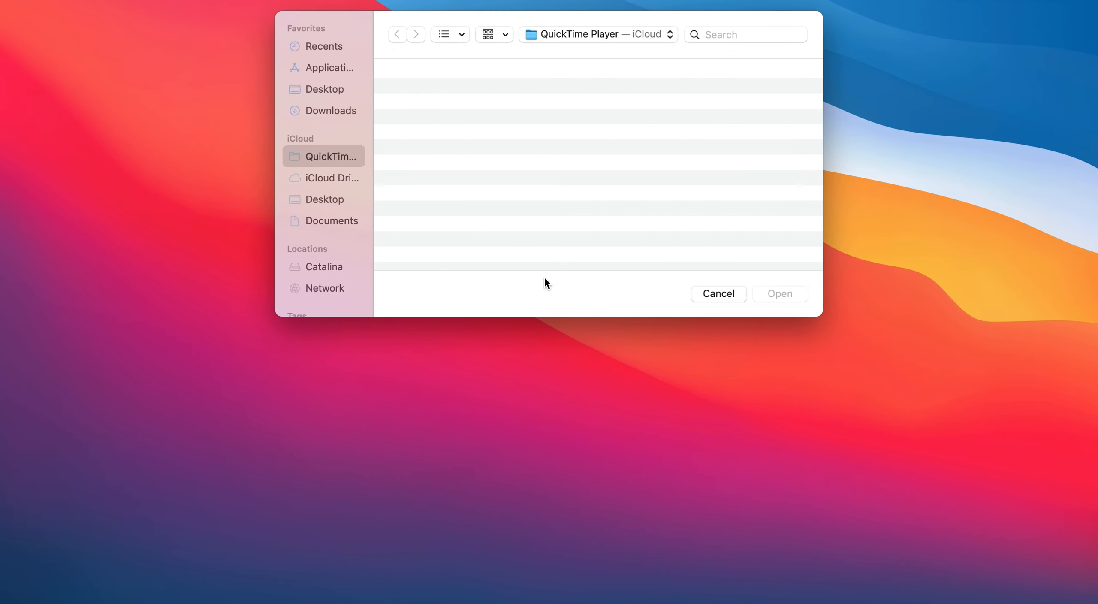